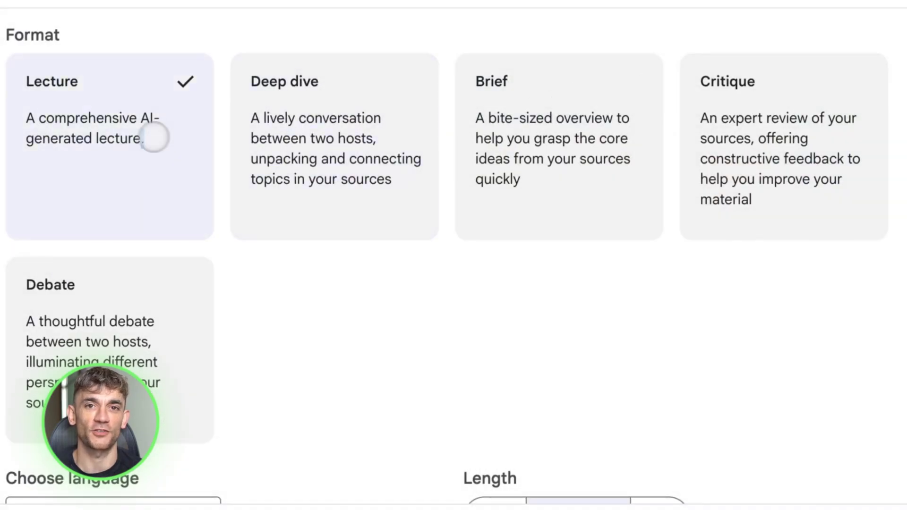
Set the Lecture Audio Overview length to Long, close the settings, then choose Long again
drag(145, 136, 30, 119)
scroll(395, 319, down, 5)
scroll(496, 283, down, 2)
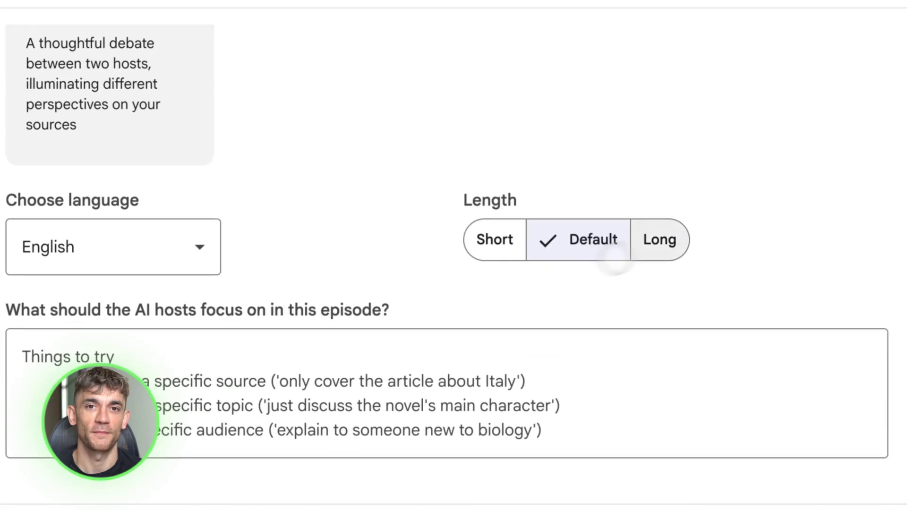
click(638, 242)
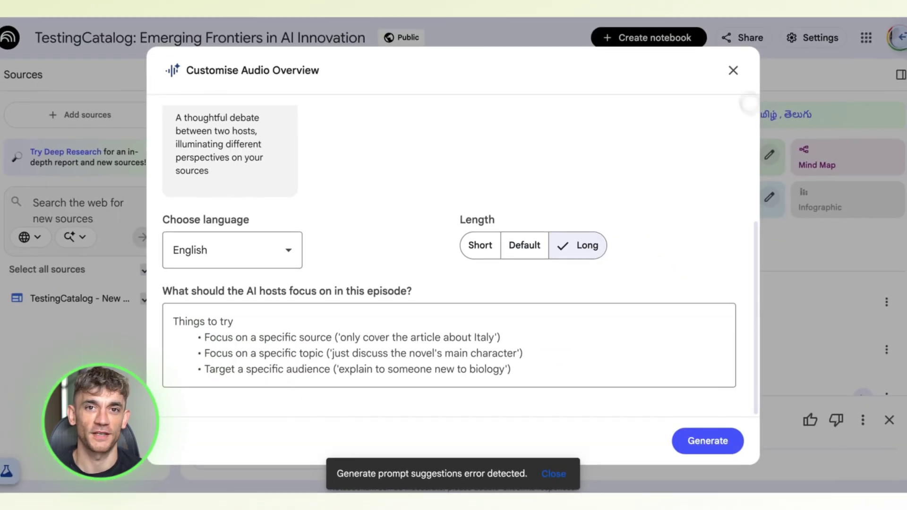
click(732, 71)
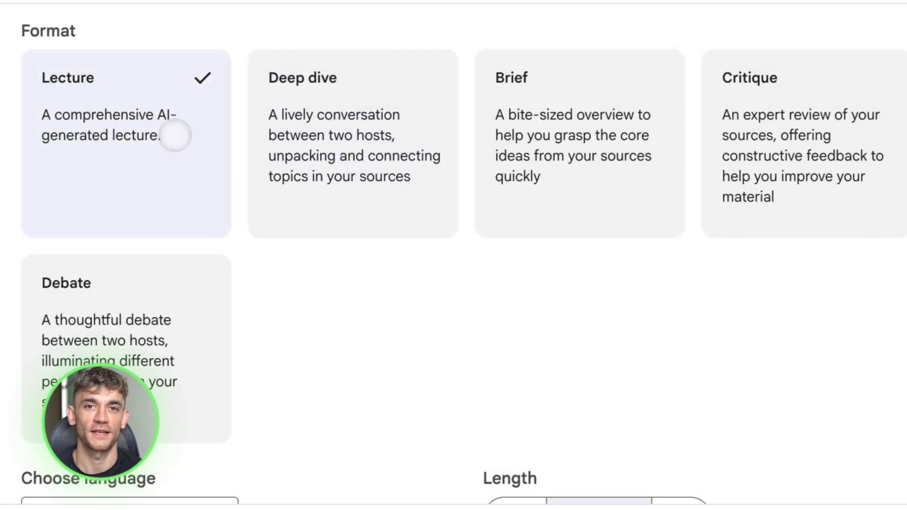
drag(175, 134, 71, 114)
scroll(394, 309, down, 3)
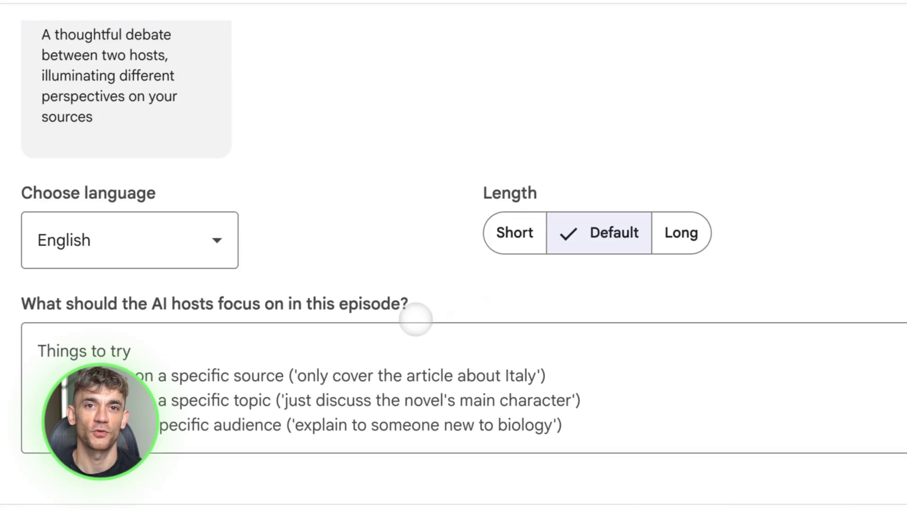
click(680, 239)
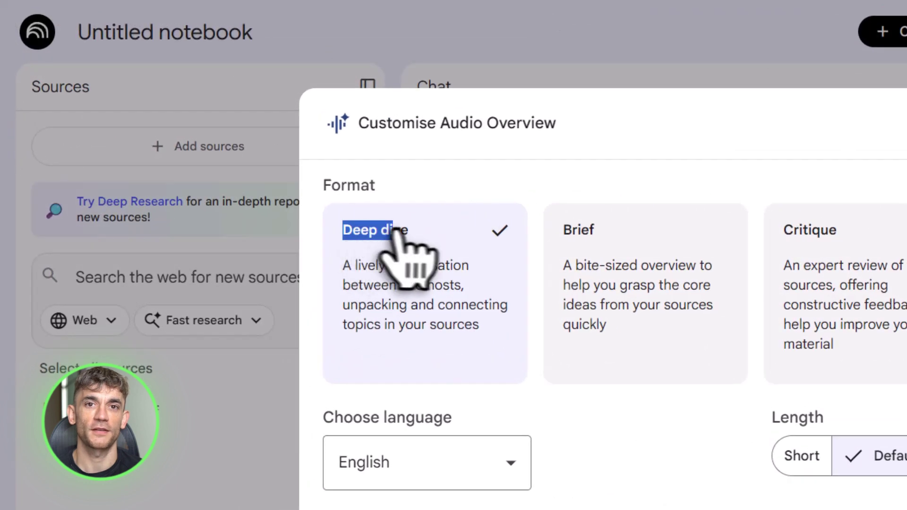
Cycle the Audio Overview format through Brief, Critique and Debate, ending on Deep dive
drag(285, 190, 338, 191)
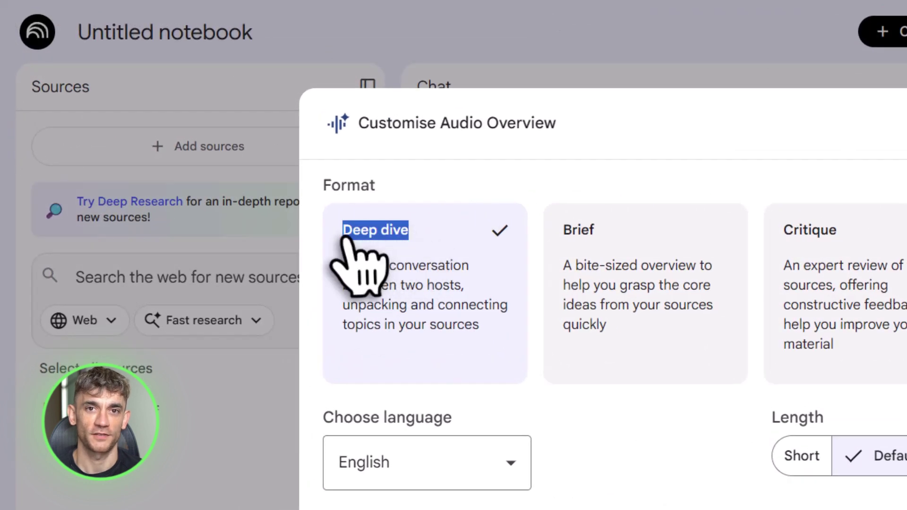
click(412, 229)
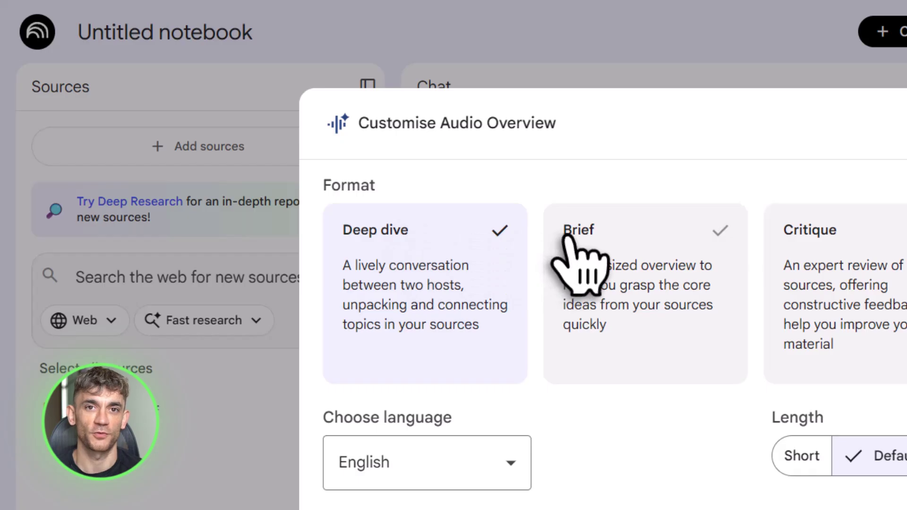
drag(565, 232, 590, 235)
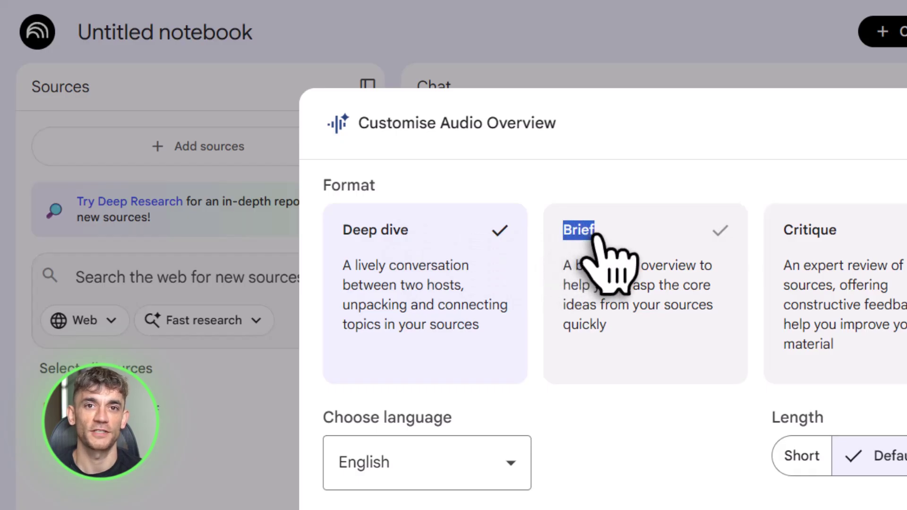
click(595, 235)
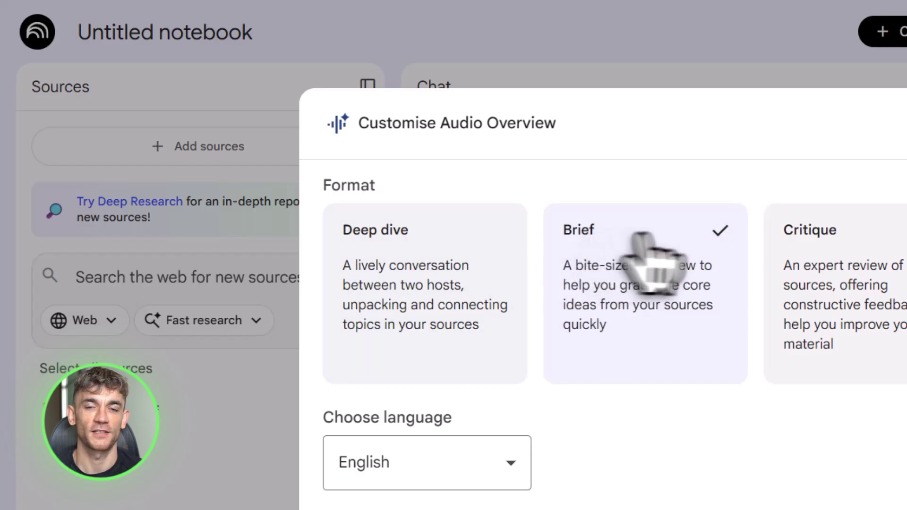
drag(784, 232, 835, 234)
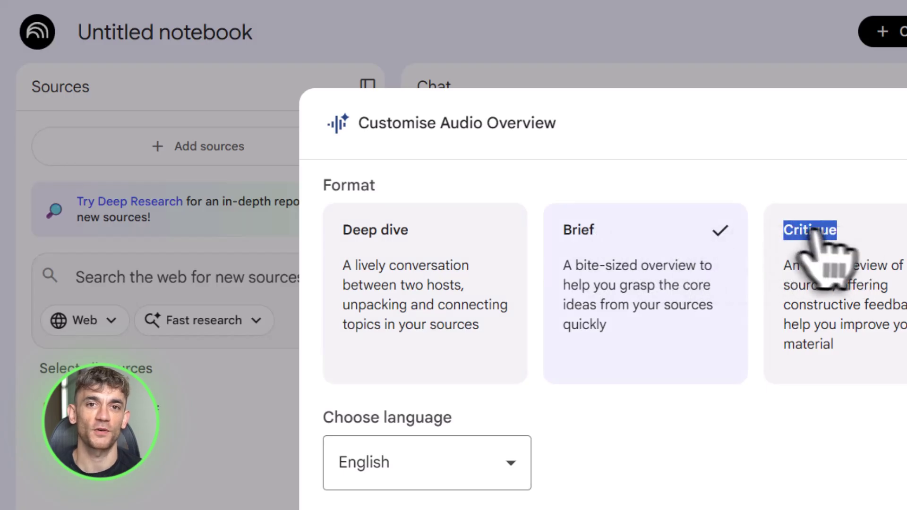
click(836, 234)
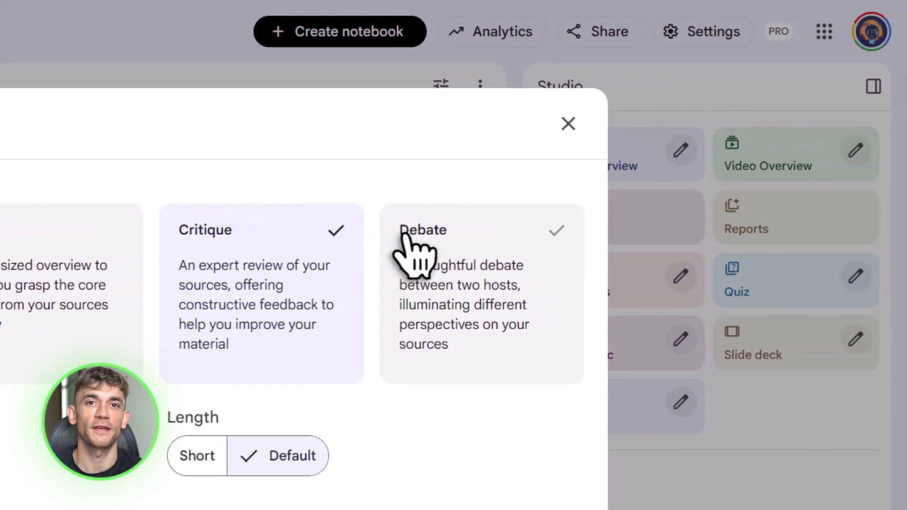
drag(444, 232, 491, 232)
click(451, 235)
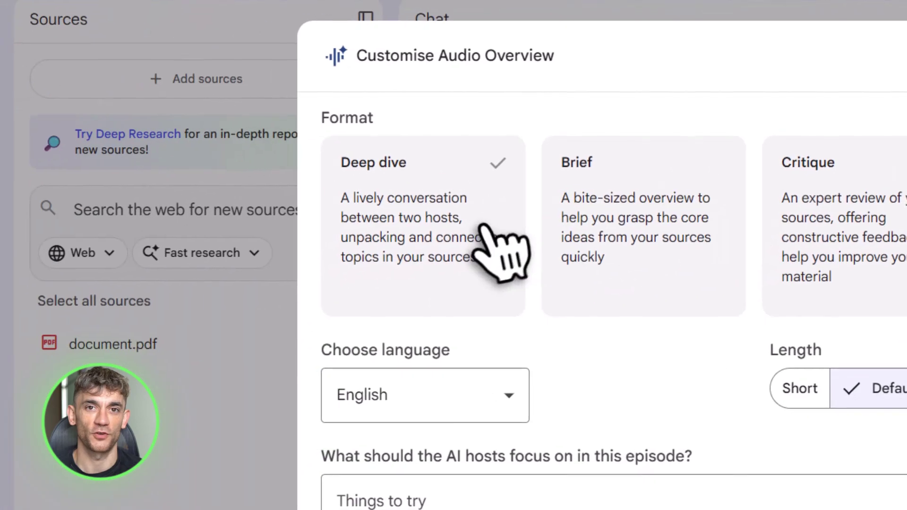
click(484, 228)
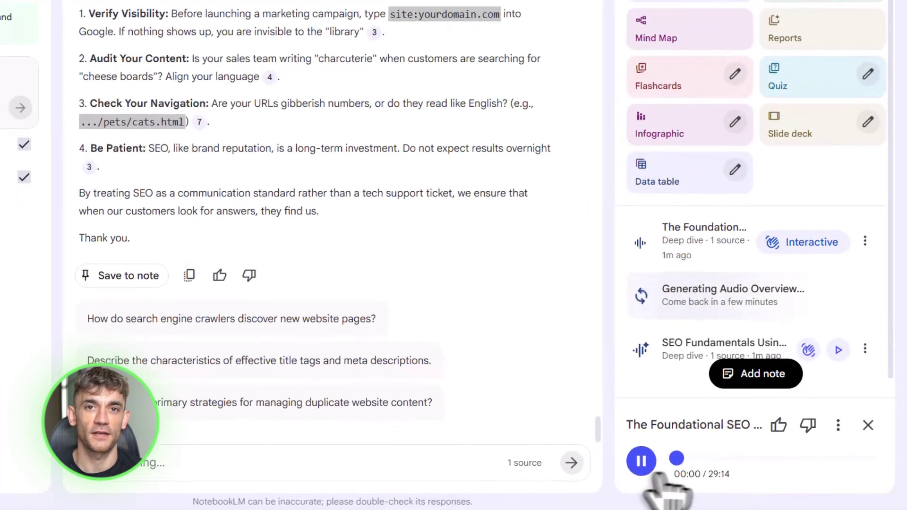
Seek within the Foundational SEO Roadmap audio and add a new Studio note
drag(657, 473, 691, 461)
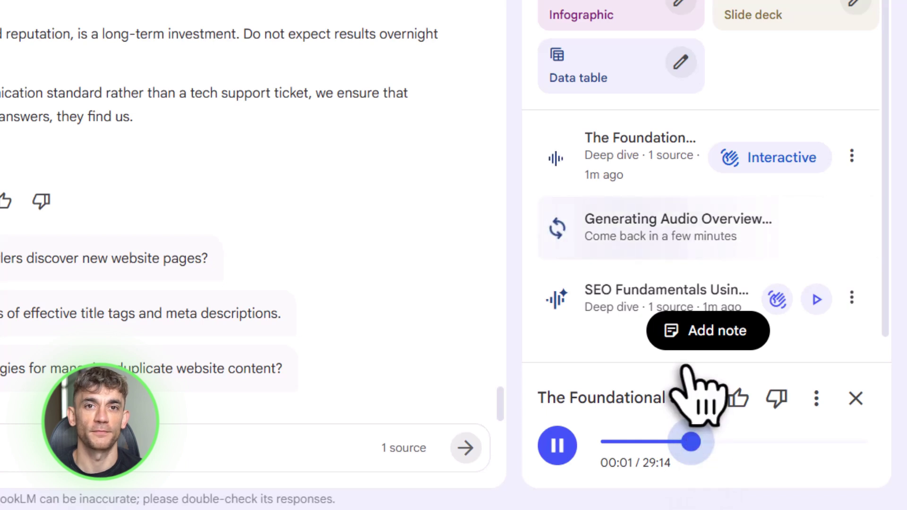
click(688, 342)
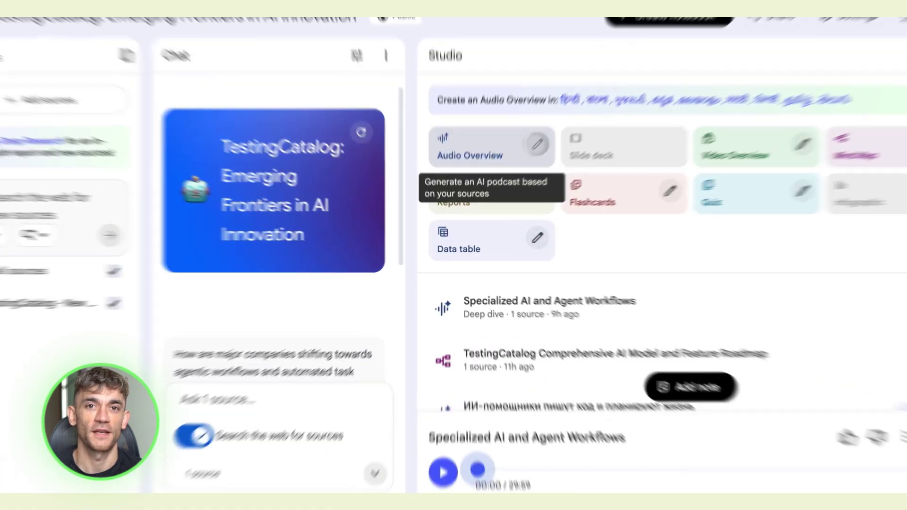
Set the Lecture overview to Long, close the settings, and skip the episode to its end
click(537, 145)
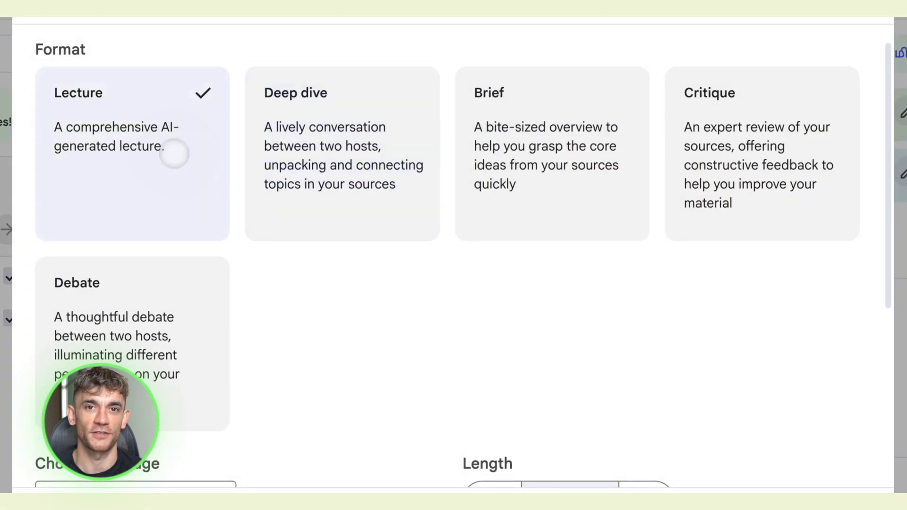
drag(154, 144, 51, 126)
scroll(401, 316, down, 4)
click(638, 242)
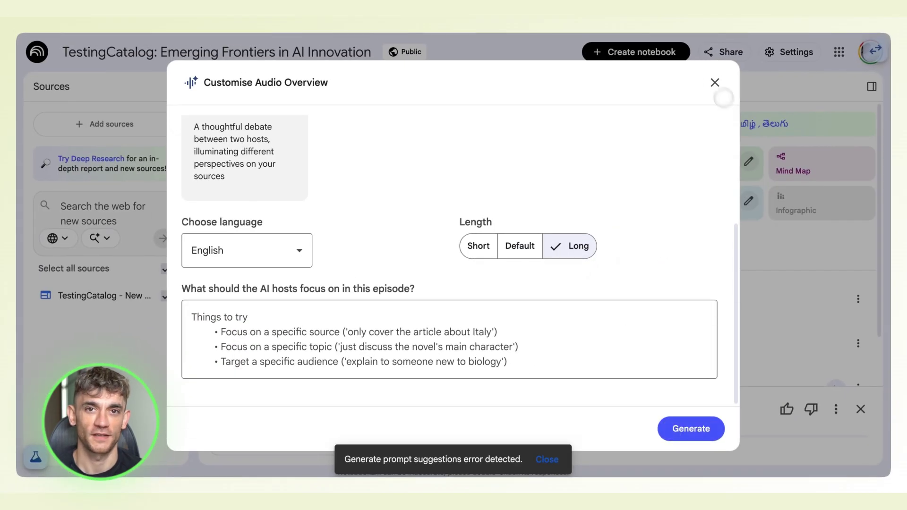
click(715, 83)
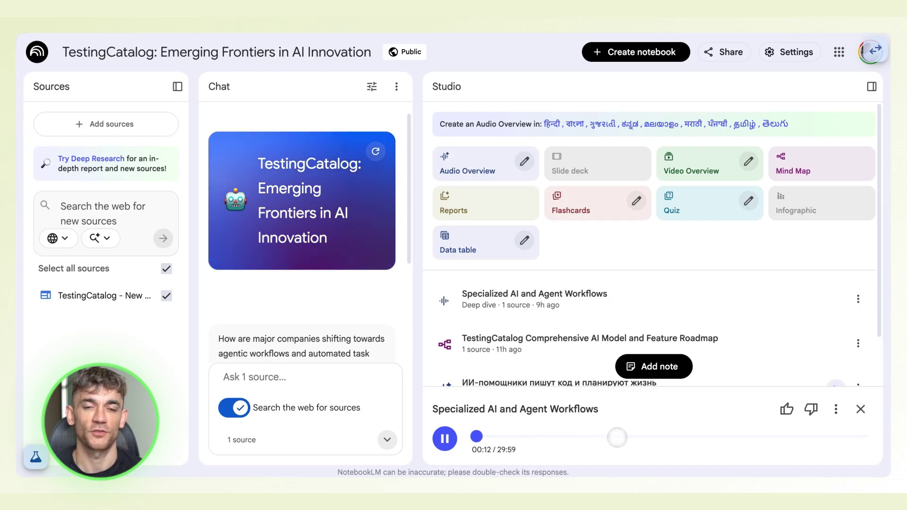
click(862, 437)
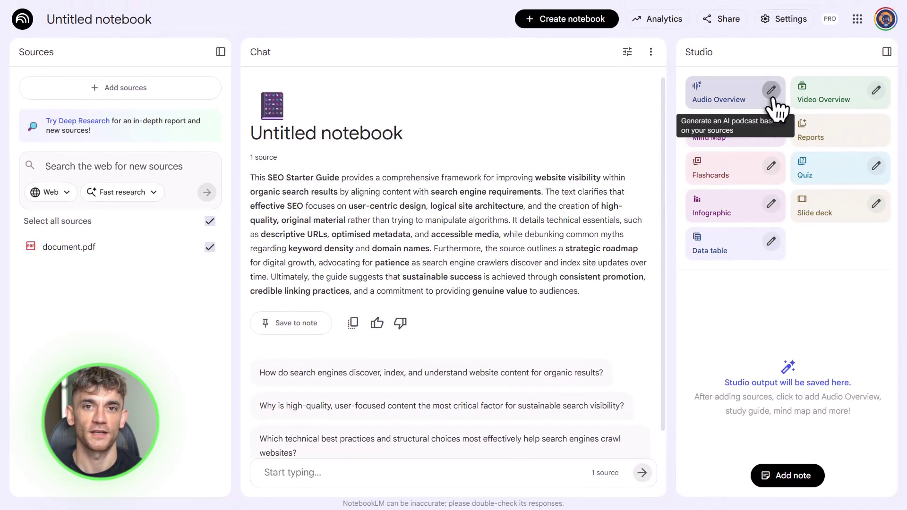
In the SEO notebook's Audio Overview settings, cycle the format from Deep dive through Brief and Critique to Debate
click(770, 91)
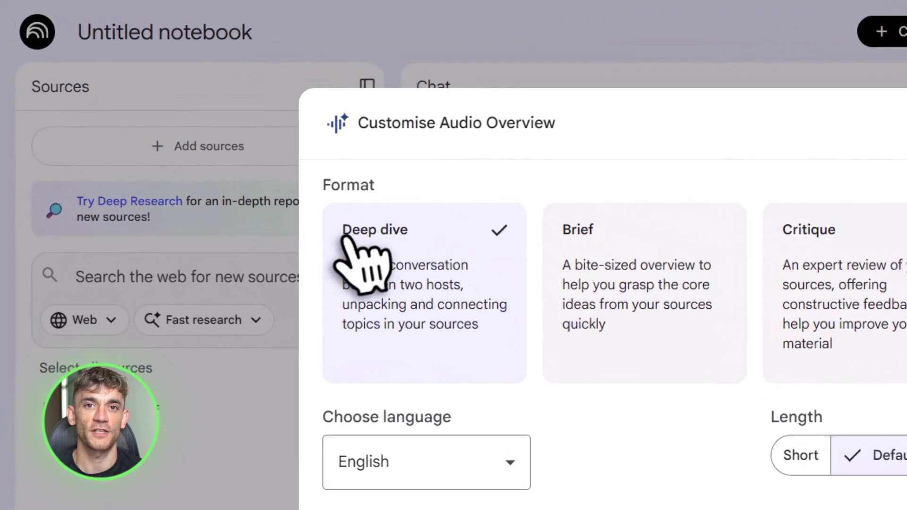
drag(204, 137, 246, 139)
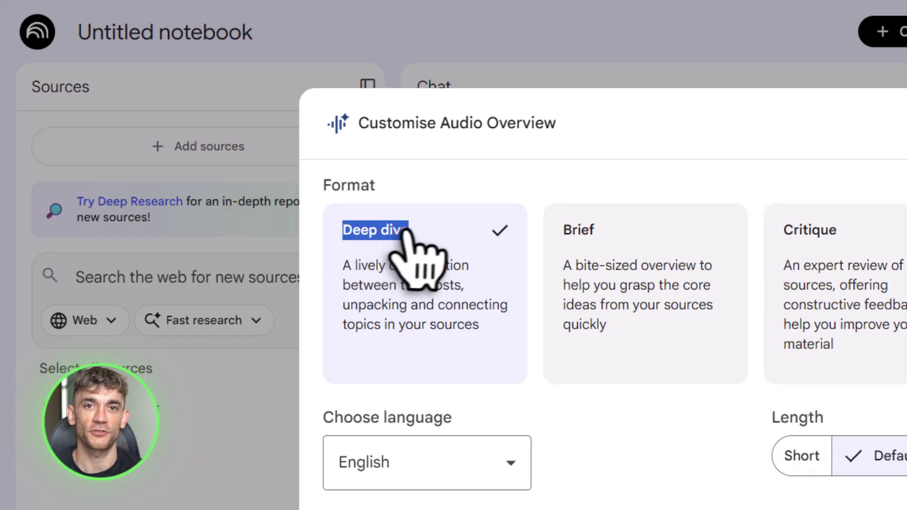
click(412, 229)
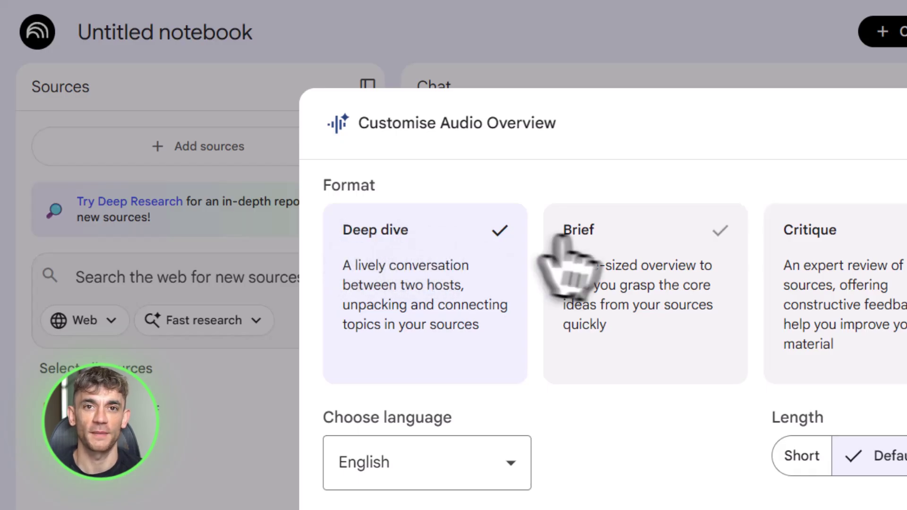
drag(566, 236, 587, 233)
click(599, 244)
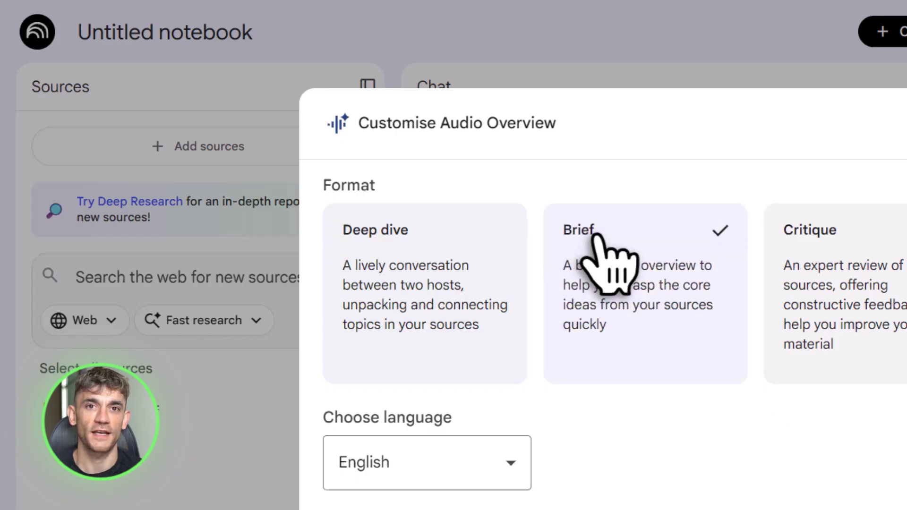
drag(782, 230, 836, 231)
click(838, 231)
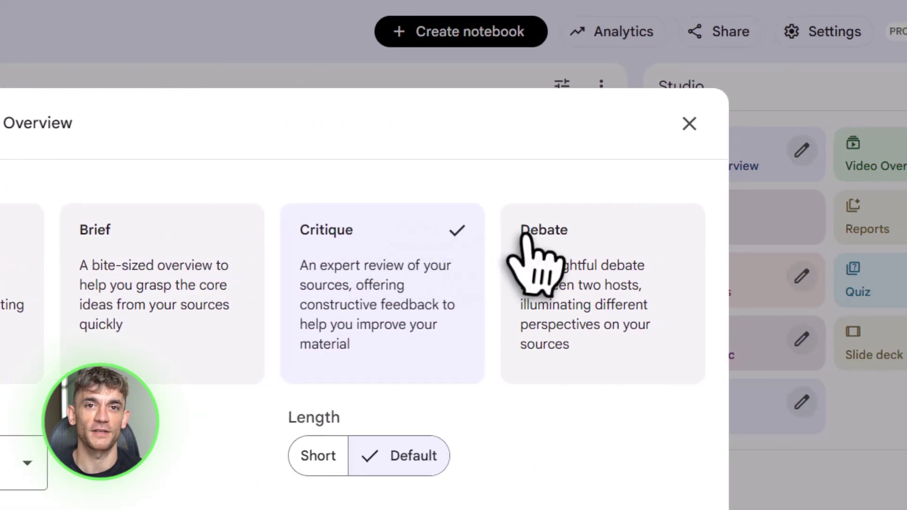
drag(400, 232, 448, 234)
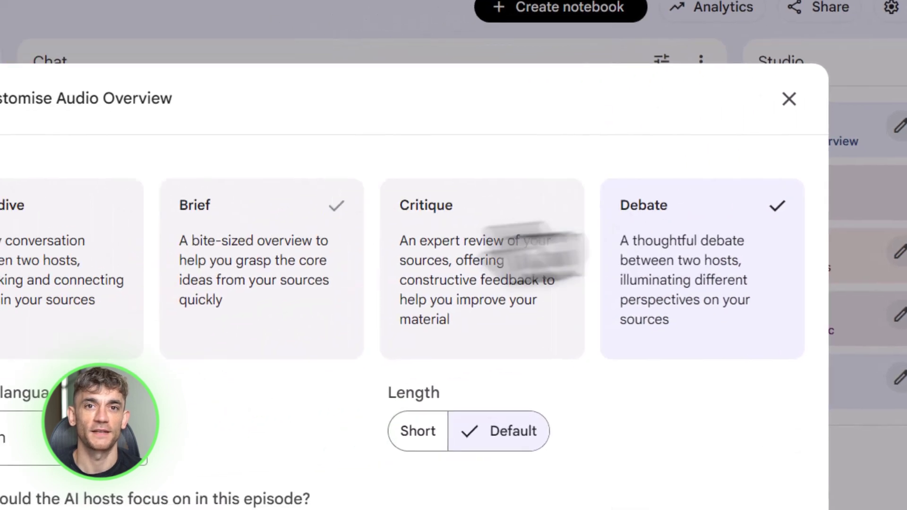
Choose Deep dive with Long length and paste the lecture focus prompt
click(483, 227)
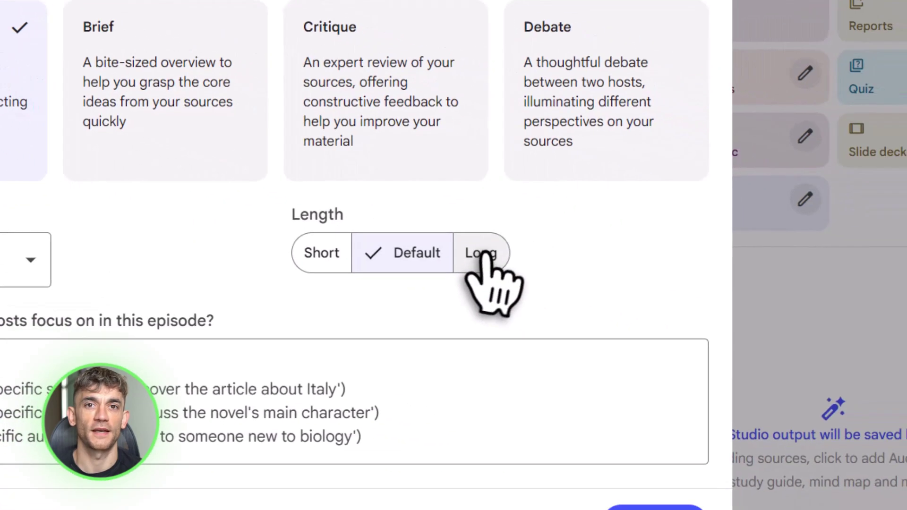
click(478, 254)
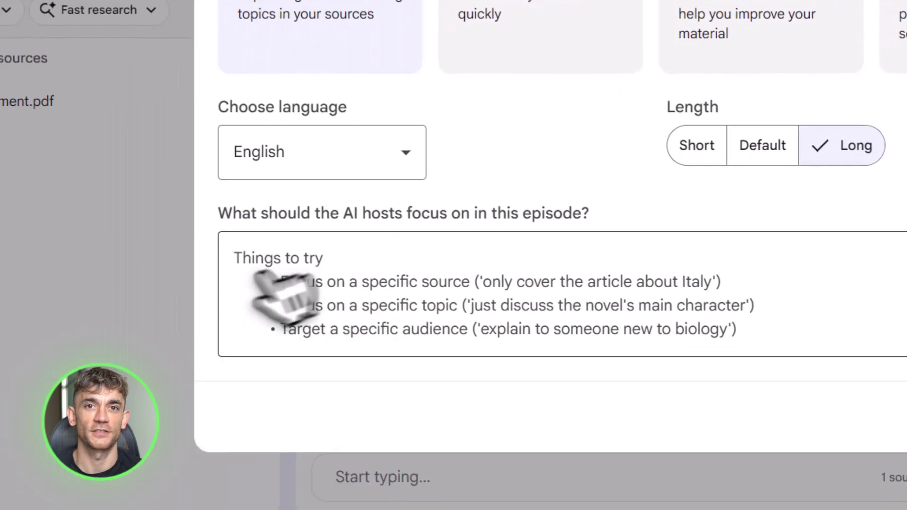
click(356, 246)
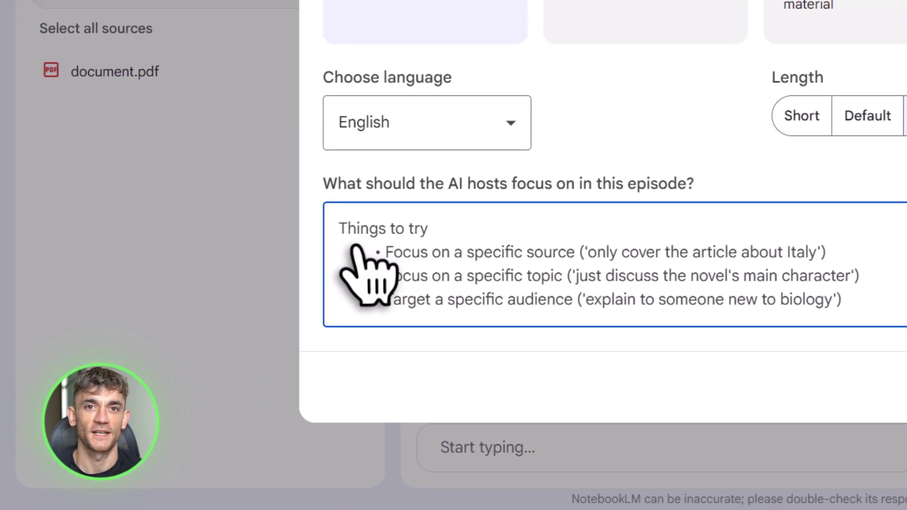
key(ctrl+v)
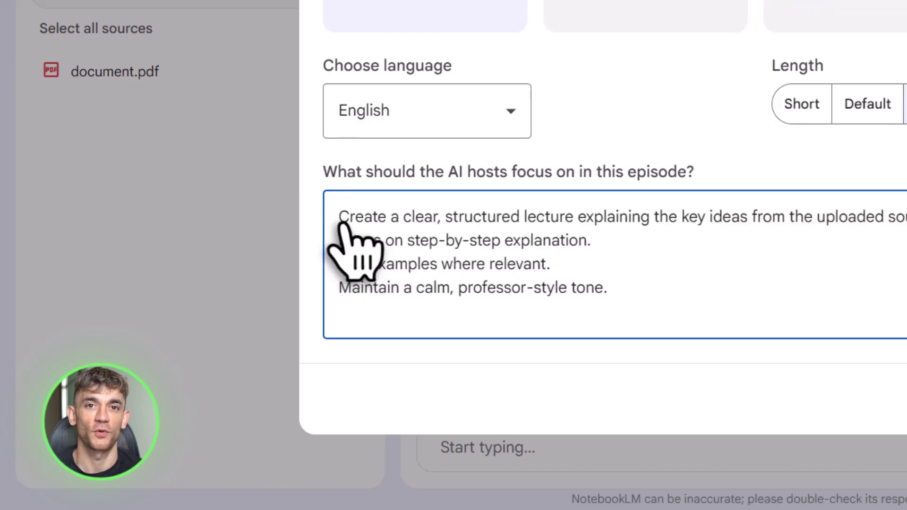
Review the step-by-step, examples and professor-tone prompt lines, then generate the overview
drag(343, 221, 475, 226)
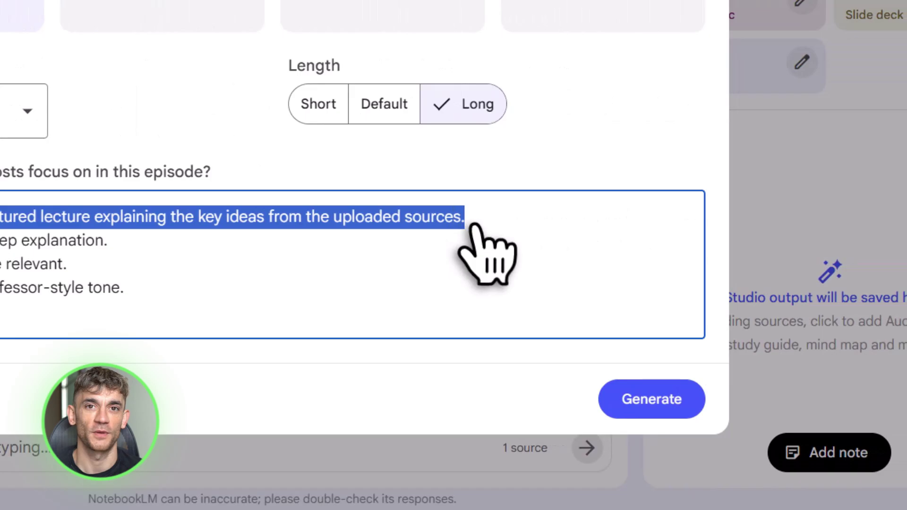
click(474, 225)
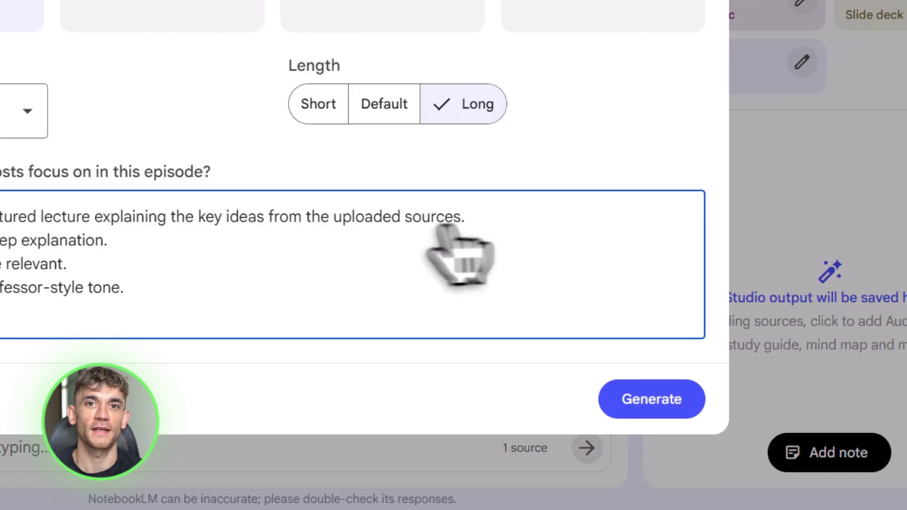
drag(333, 242, 602, 241)
drag(339, 264, 541, 263)
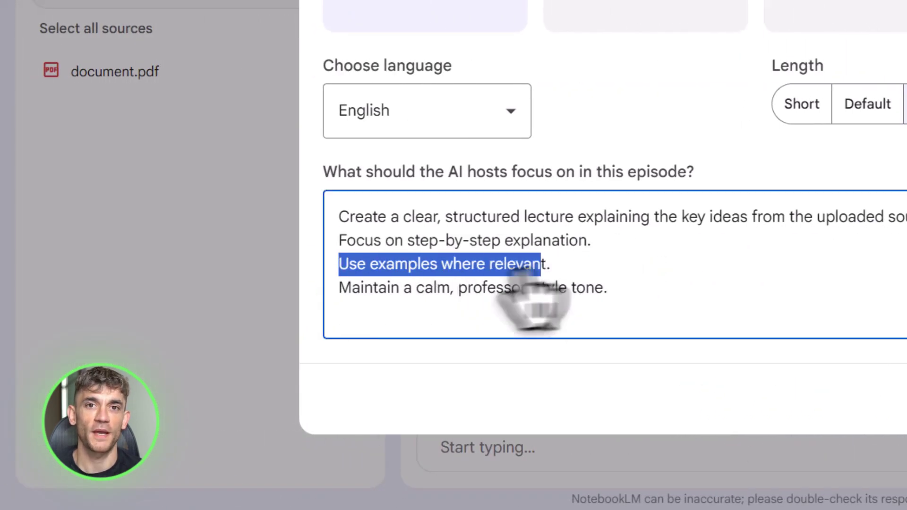
drag(345, 289, 626, 294)
click(626, 294)
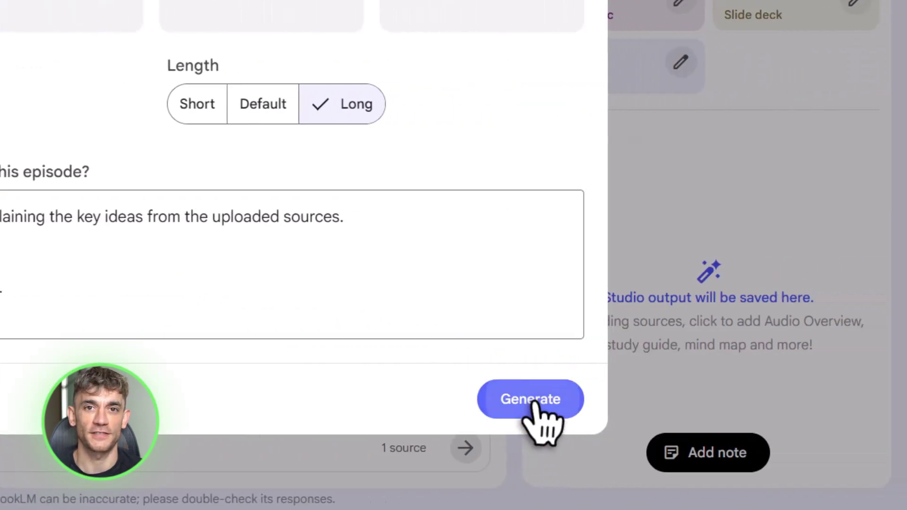
click(666, 403)
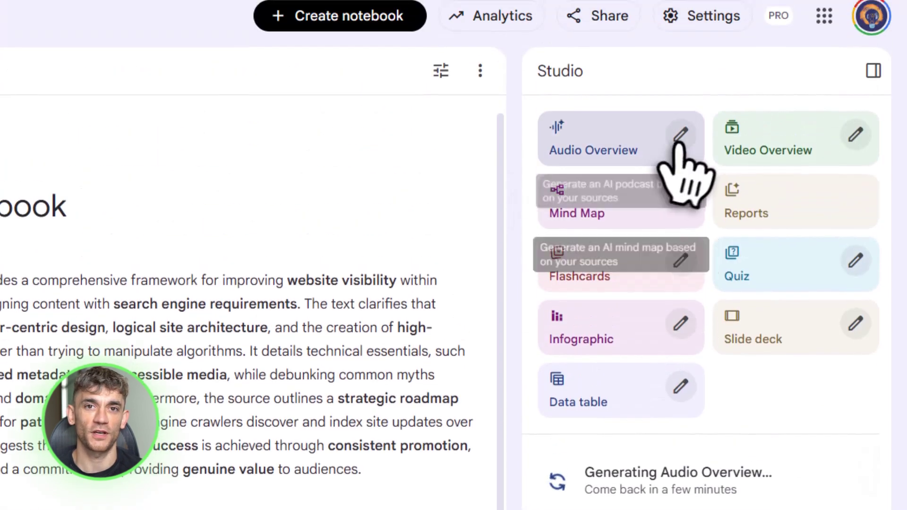
Paste the content-creator focus prompt covering videos, podcasts and scripts, then generate the overview
click(680, 152)
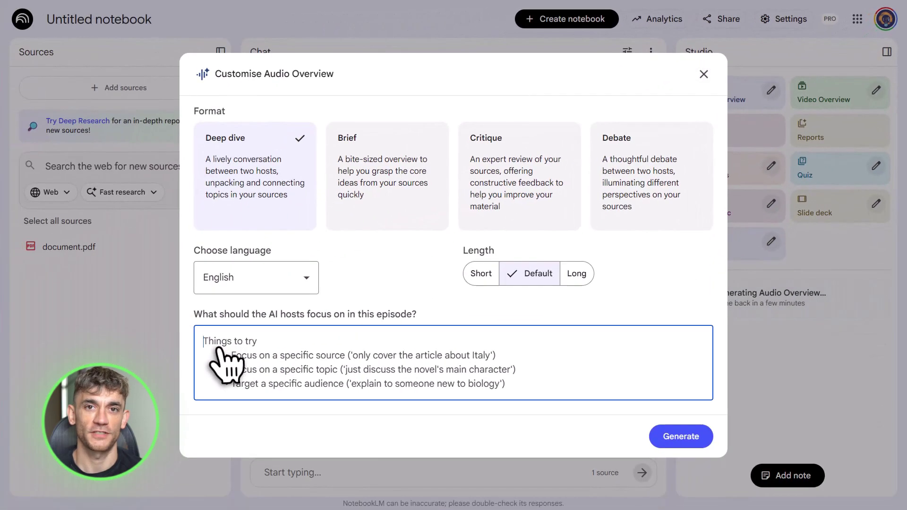
key(ctrl+v)
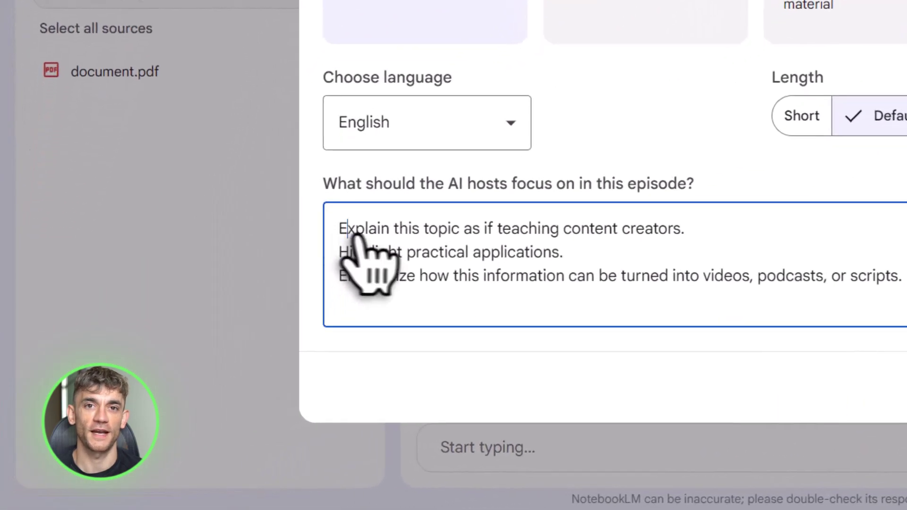
drag(352, 231, 673, 231)
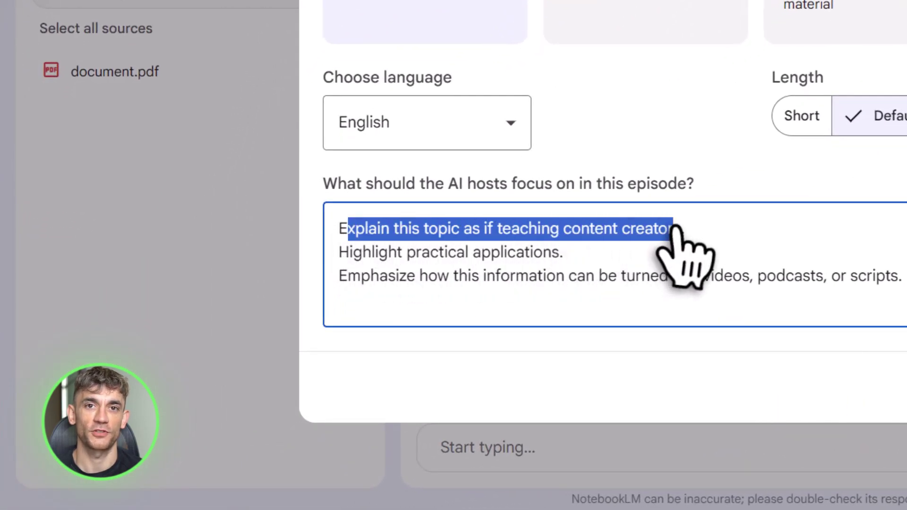
click(691, 237)
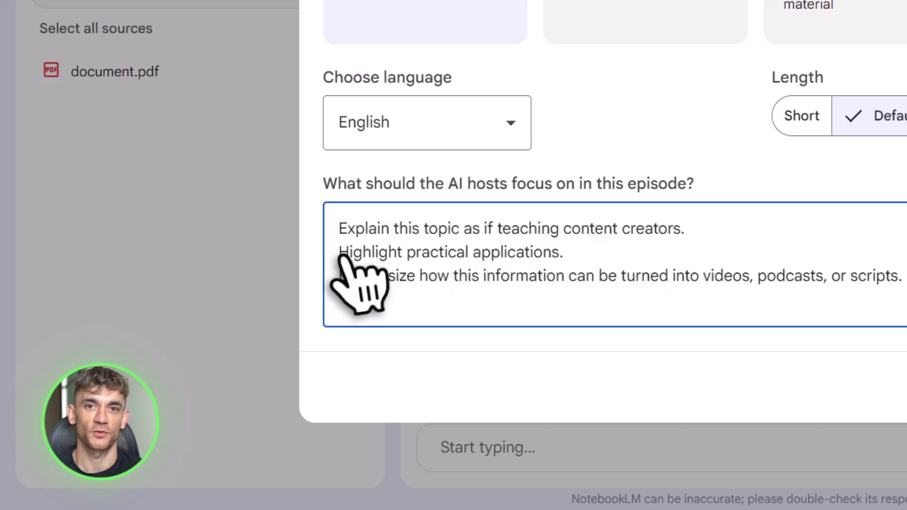
mouse_move(338, 252)
mouse_down()
mouse_move(439, 295)
mouse_move(577, 284)
mouse_up()
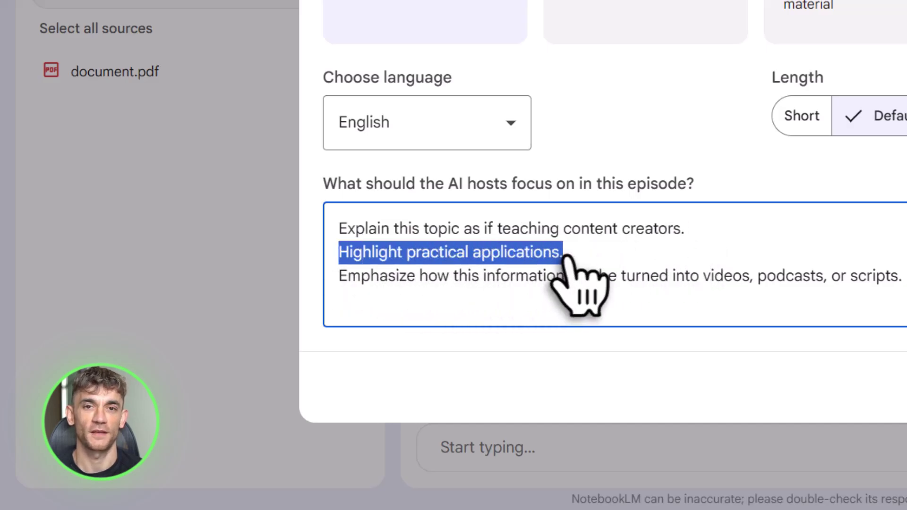
click(340, 279)
drag(342, 282, 904, 282)
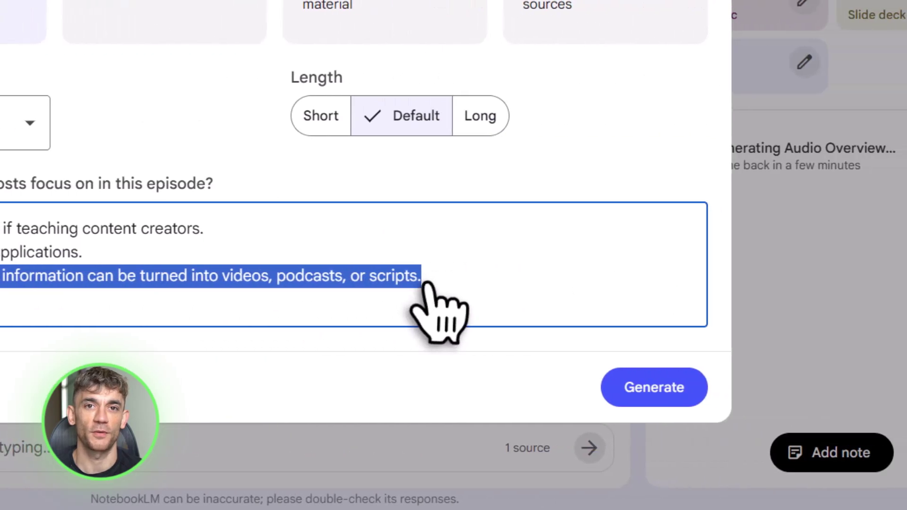
click(428, 284)
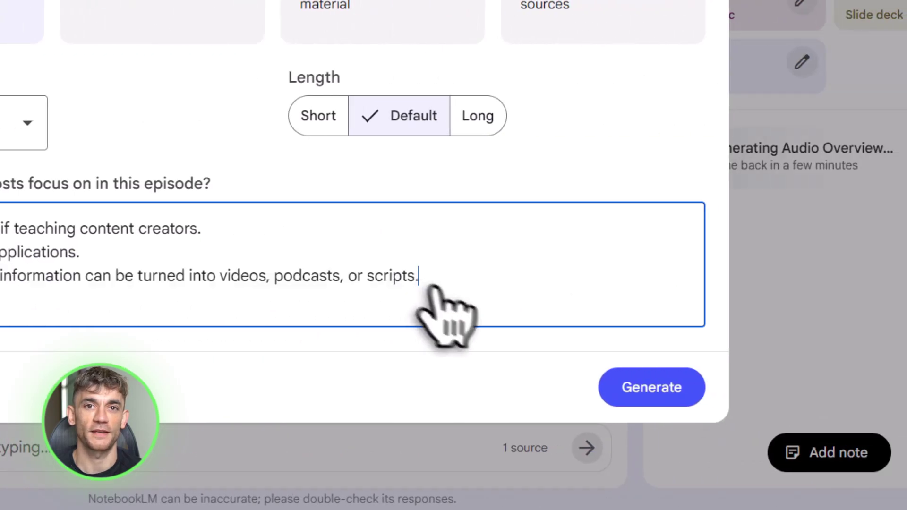
click(671, 389)
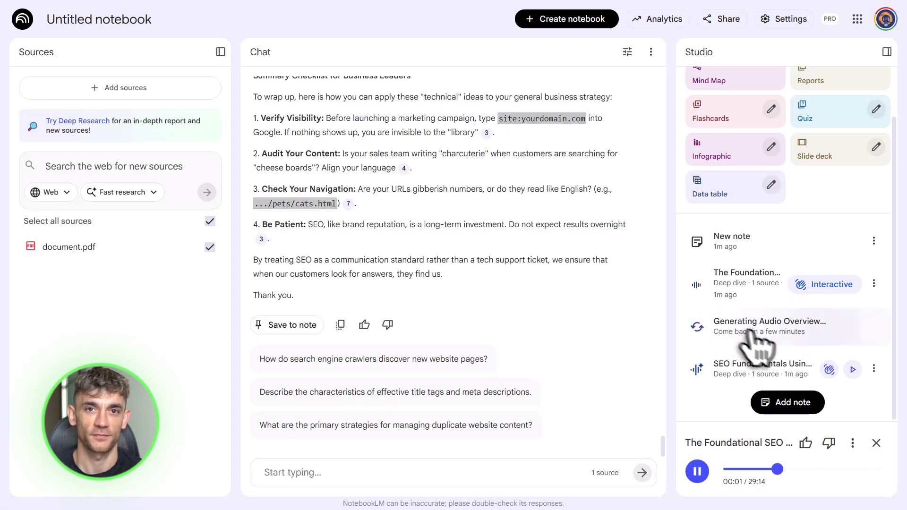
Play the SEO Fundamentals audio overview from Studio
click(851, 372)
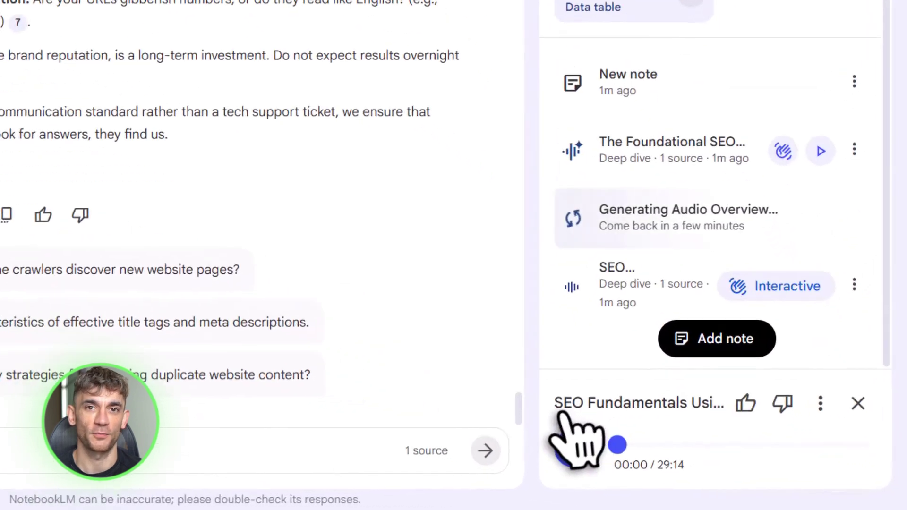
drag(690, 443, 786, 441)
click(701, 398)
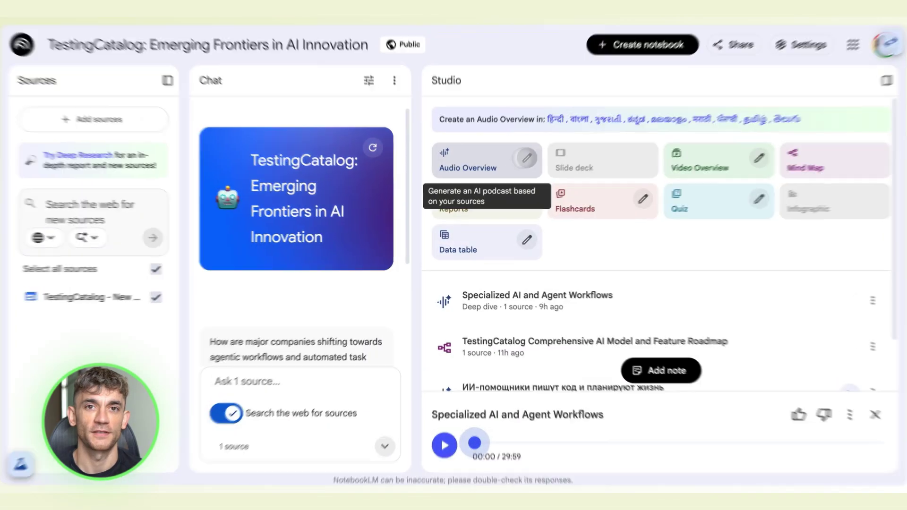
In the other notebook, set the Audio Overview to Lecture format, Long length, and close settings
click(527, 159)
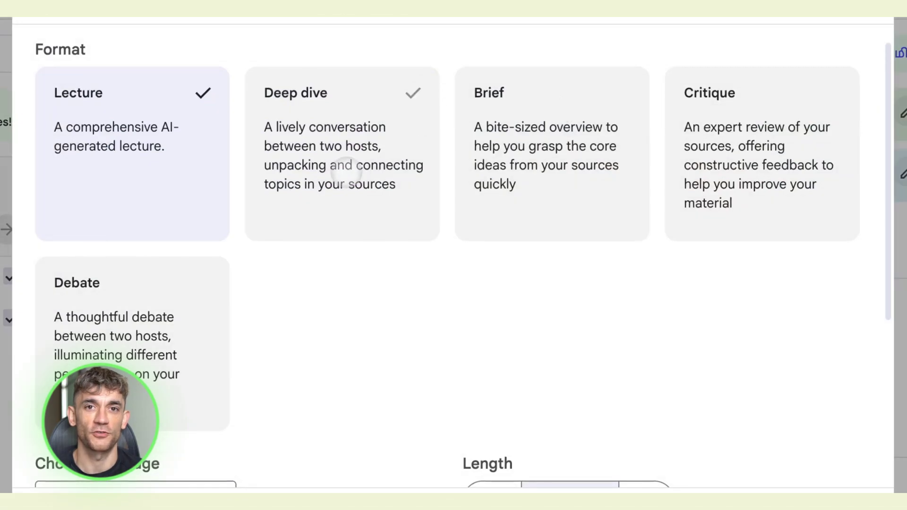
click(177, 159)
drag(174, 145, 61, 126)
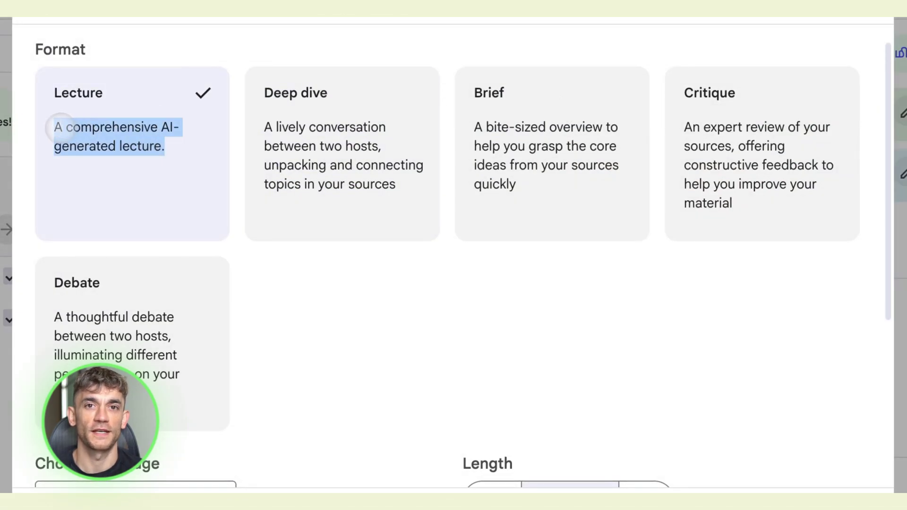
scroll(399, 316, down, 5)
click(641, 240)
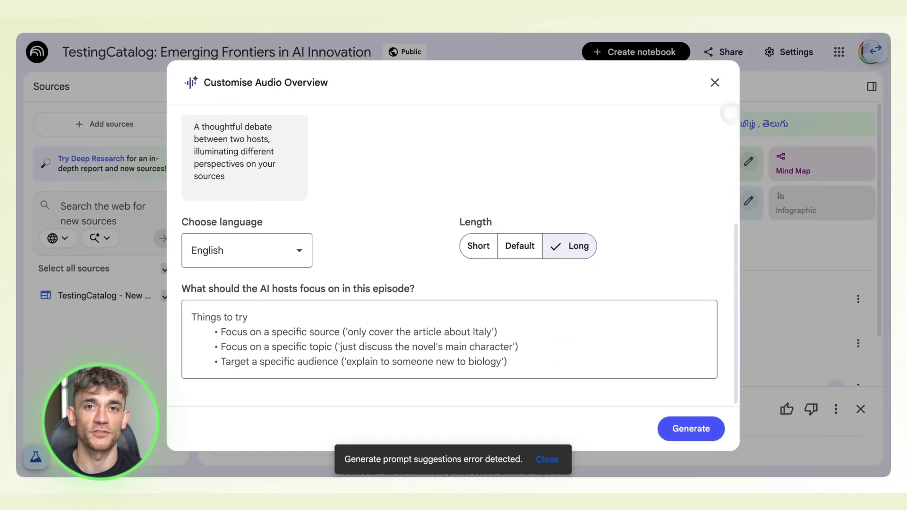
click(714, 83)
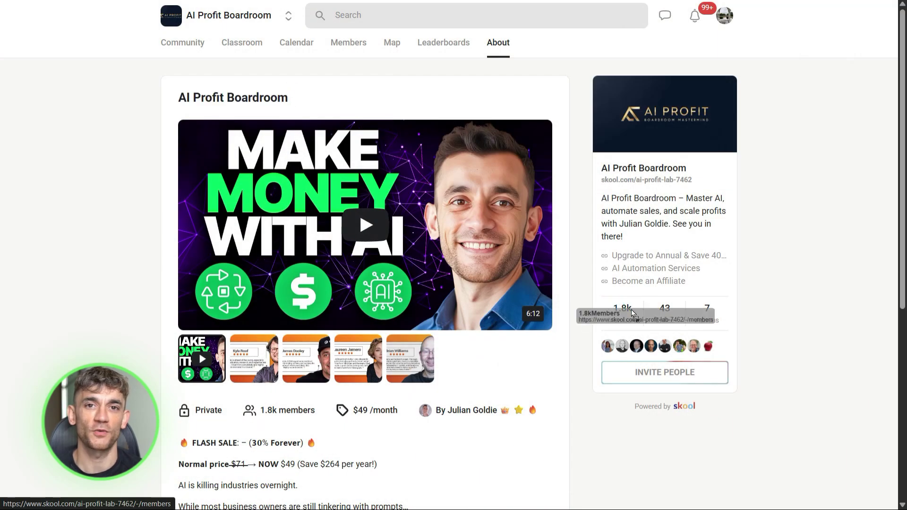
scroll(557, 339, down, 5)
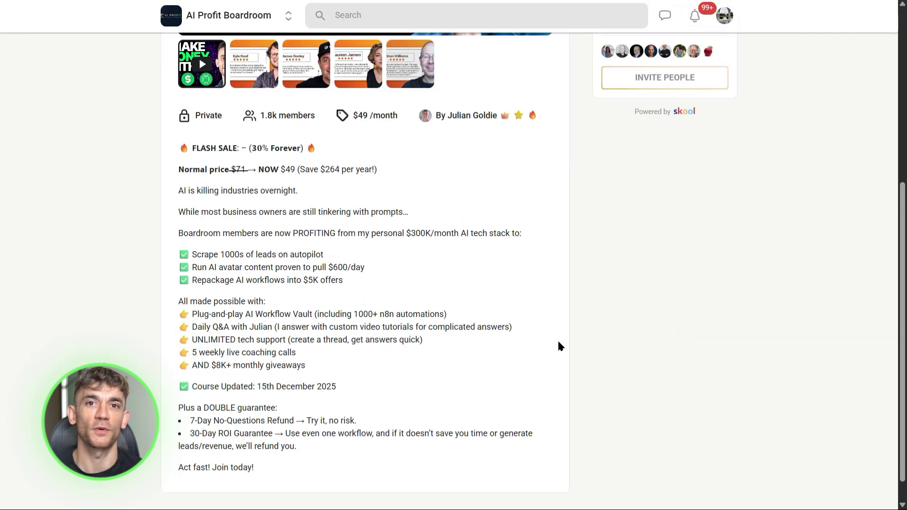
scroll(558, 339, up, 5)
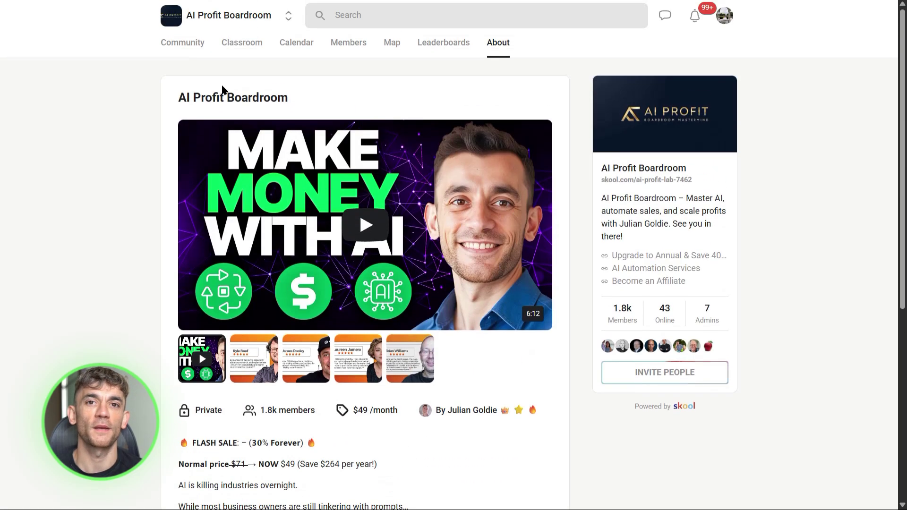
Go to the AI Profit Boardroom Community feed, then its Classroom course list
click(198, 53)
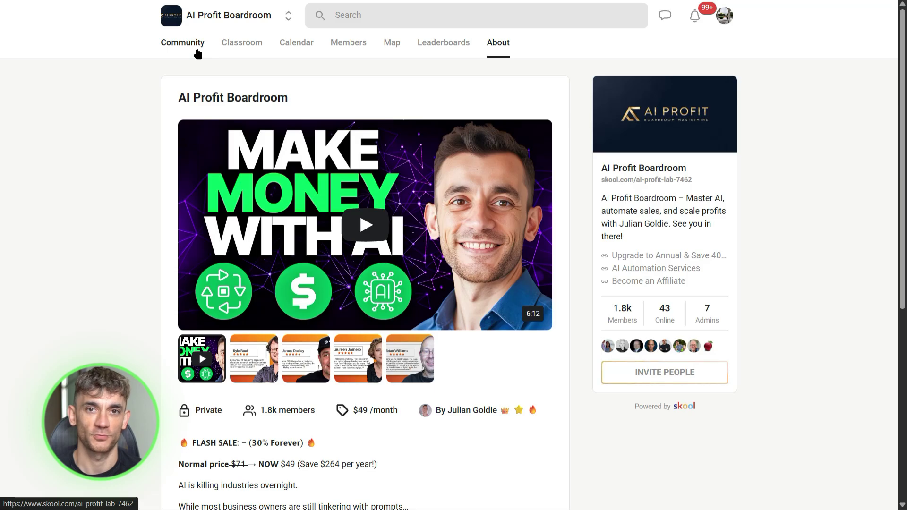
scroll(577, 274, down, 3)
scroll(577, 280, down, 2)
scroll(577, 280, up, 2)
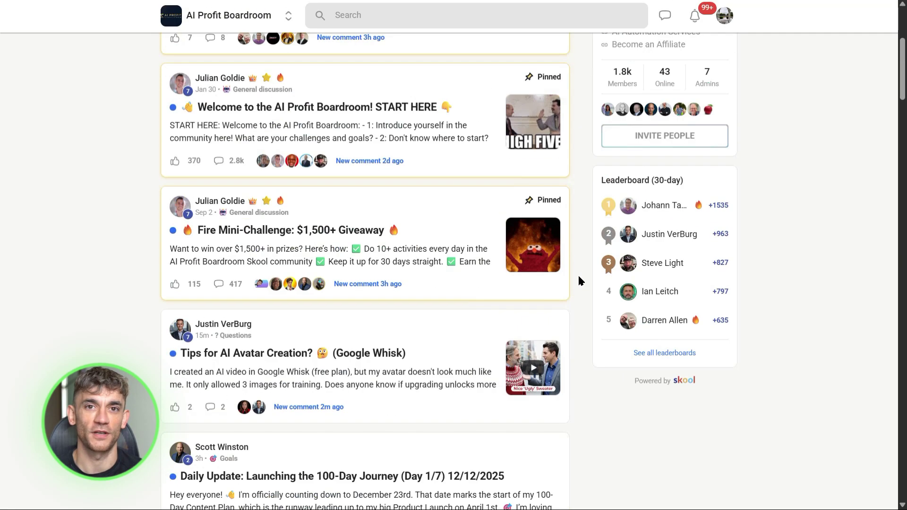
scroll(577, 280, up, 3)
click(256, 49)
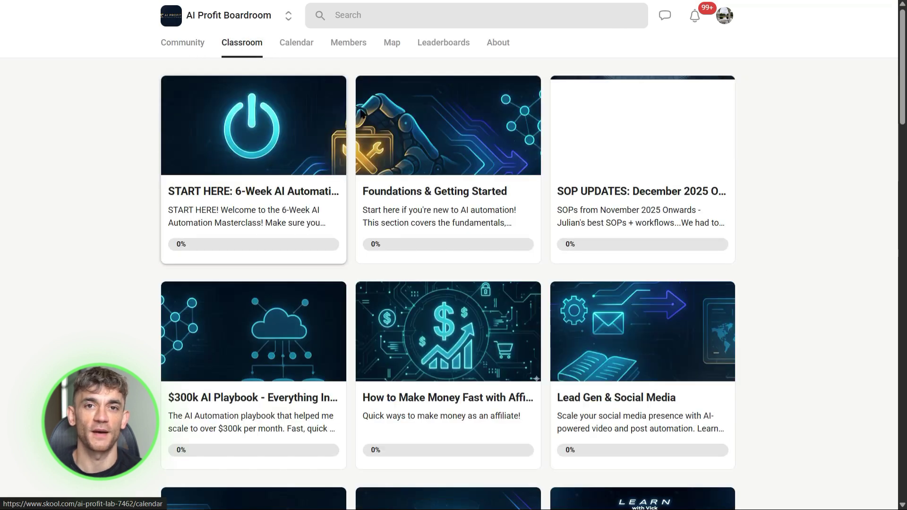
scroll(540, 263, down, 1)
scroll(514, 259, down, 2)
scroll(515, 260, down, 3)
scroll(516, 263, down, 3)
scroll(516, 262, down, 1)
scroll(423, 272, up, 1)
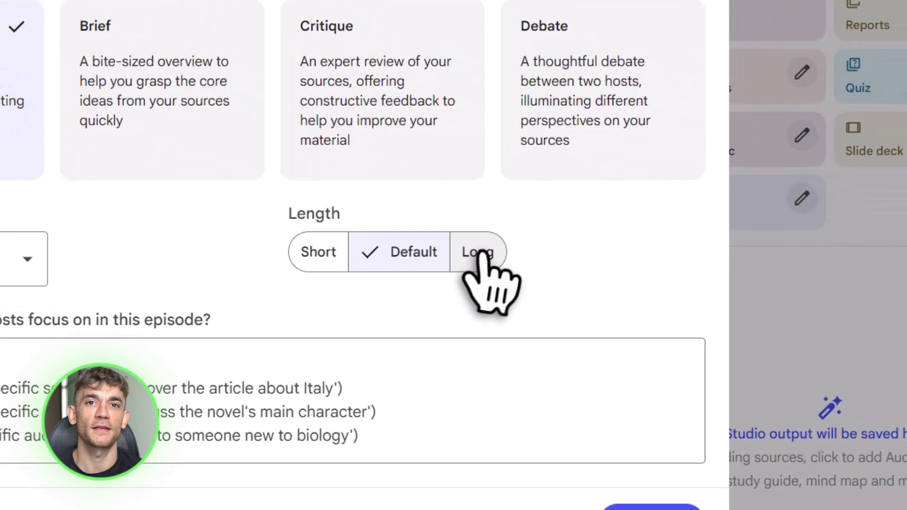
Choose Long length and paste the lecture focus prompt
click(482, 254)
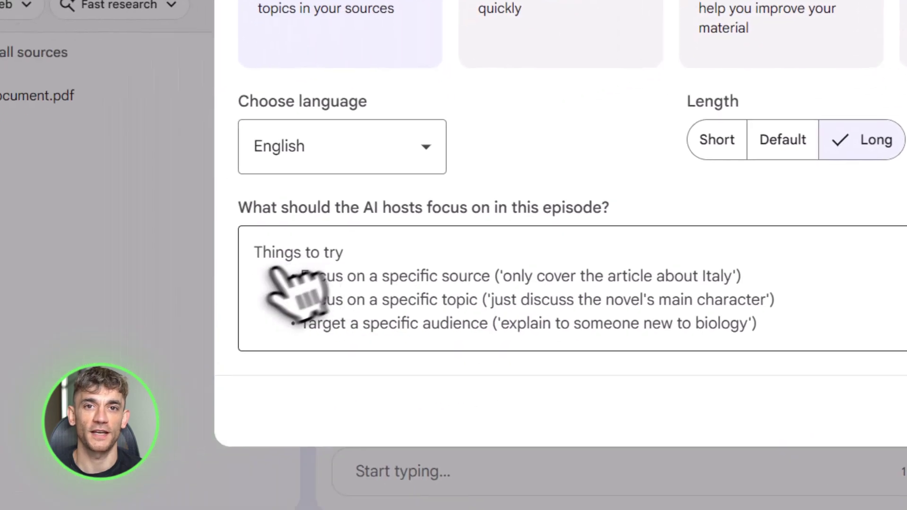
click(358, 252)
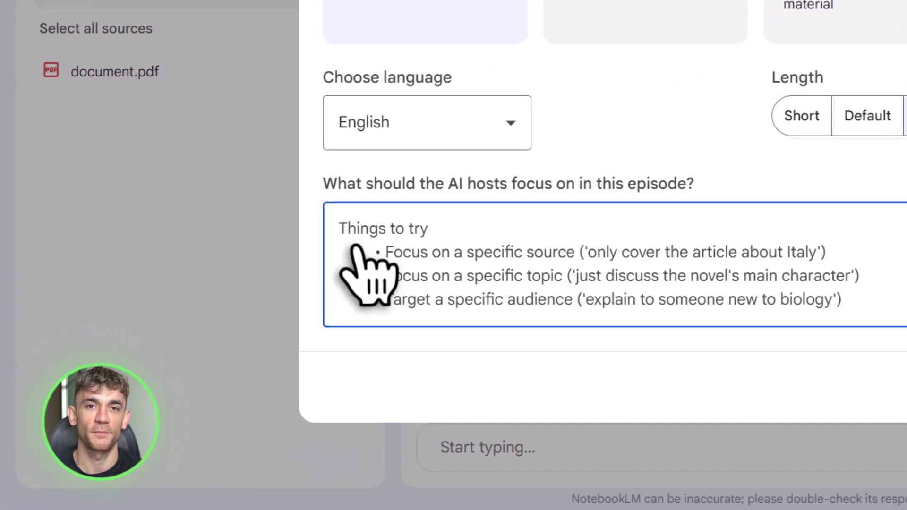
key(ctrl+v)
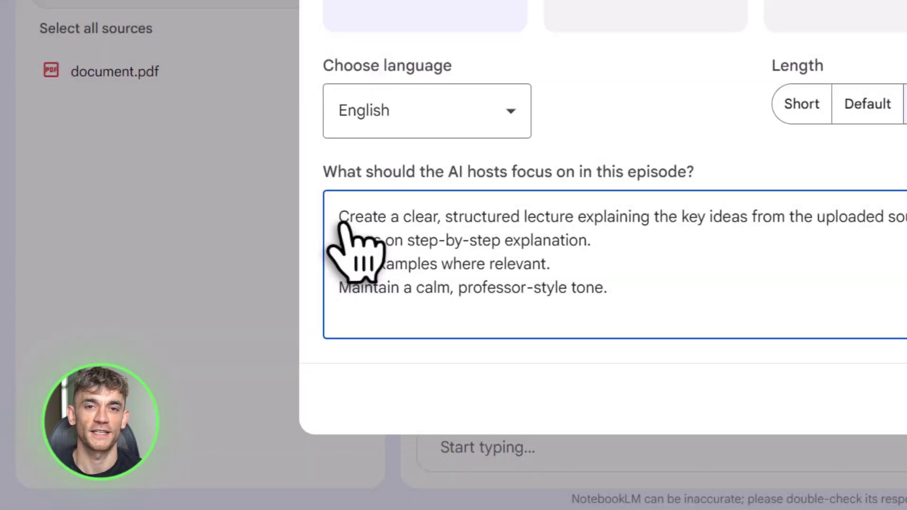
Review the structured-lecture, step-by-step, examples and professor-tone lines, then generate the overview
mouse_move(342, 218)
mouse_down()
mouse_move(530, 220)
mouse_move(464, 219)
mouse_up()
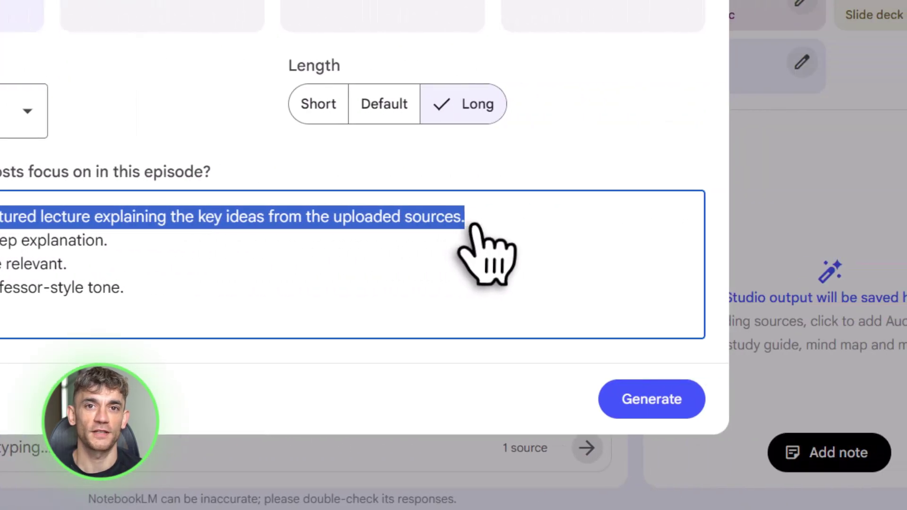
click(482, 241)
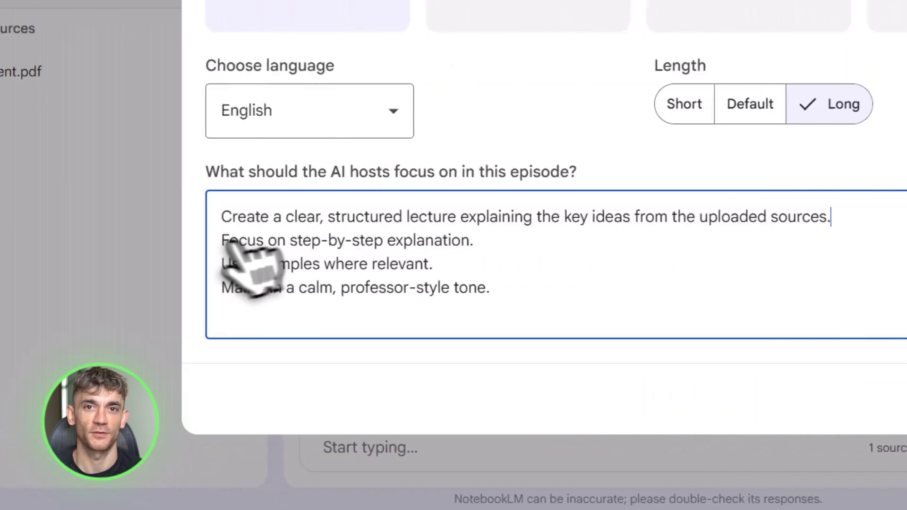
drag(376, 252, 617, 241)
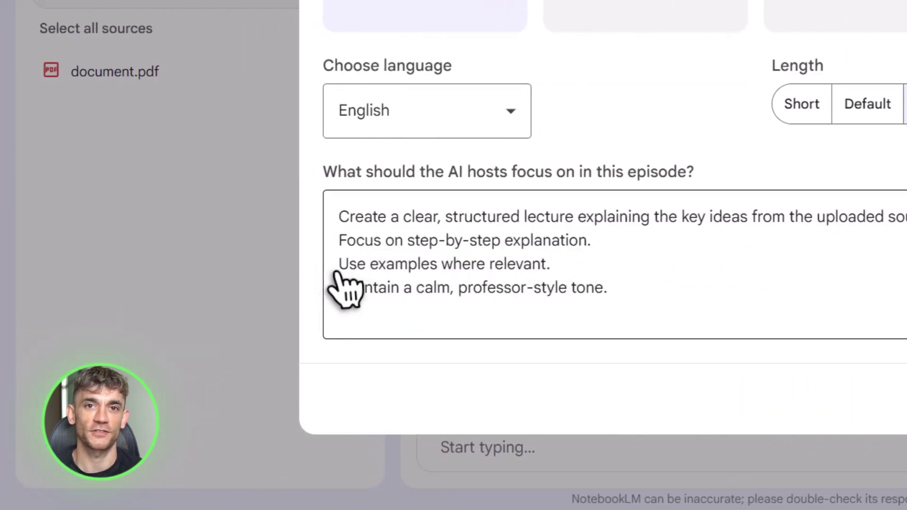
drag(340, 265, 540, 263)
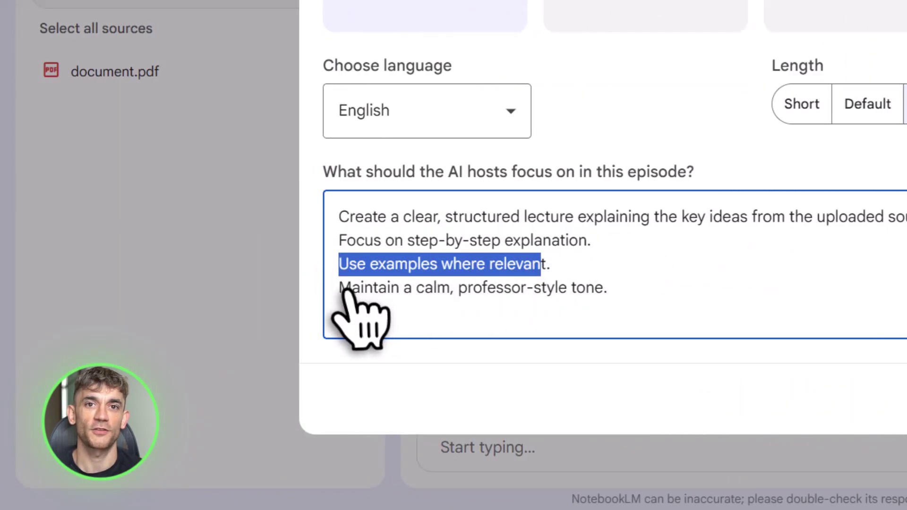
drag(348, 290, 623, 294)
click(627, 294)
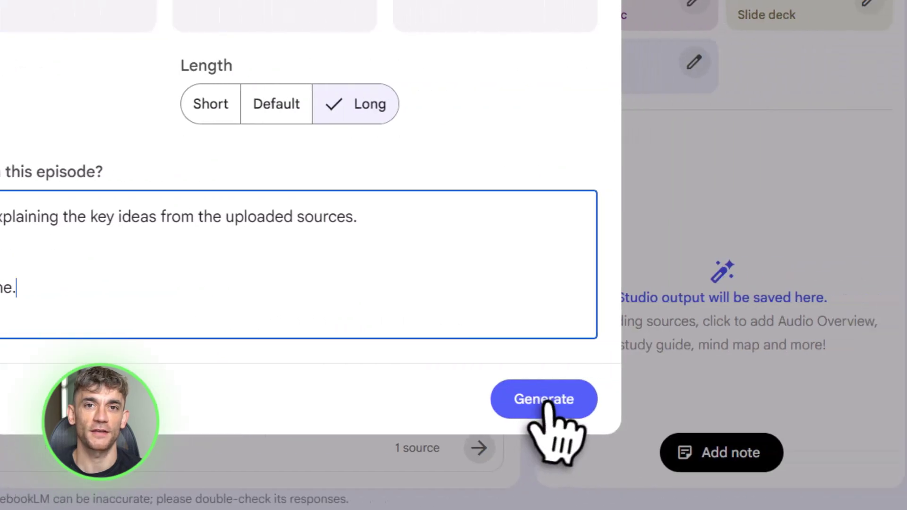
click(889, 400)
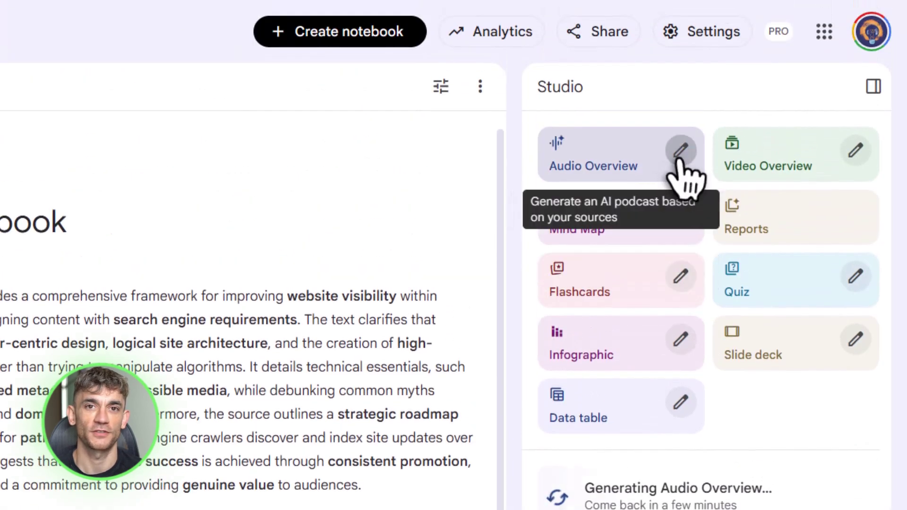
Generate a second Audio Overview from the pasted content-creator prompt covering videos, podcasts and scripts
click(680, 152)
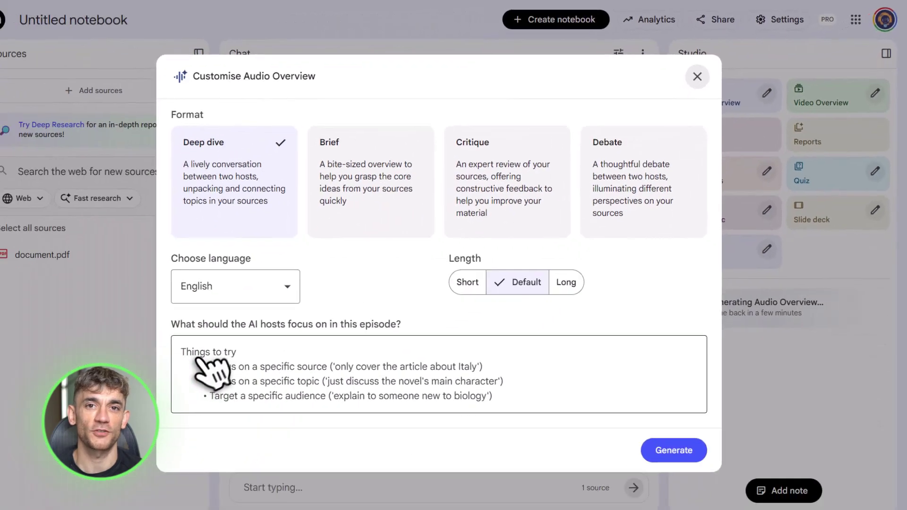
click(216, 349)
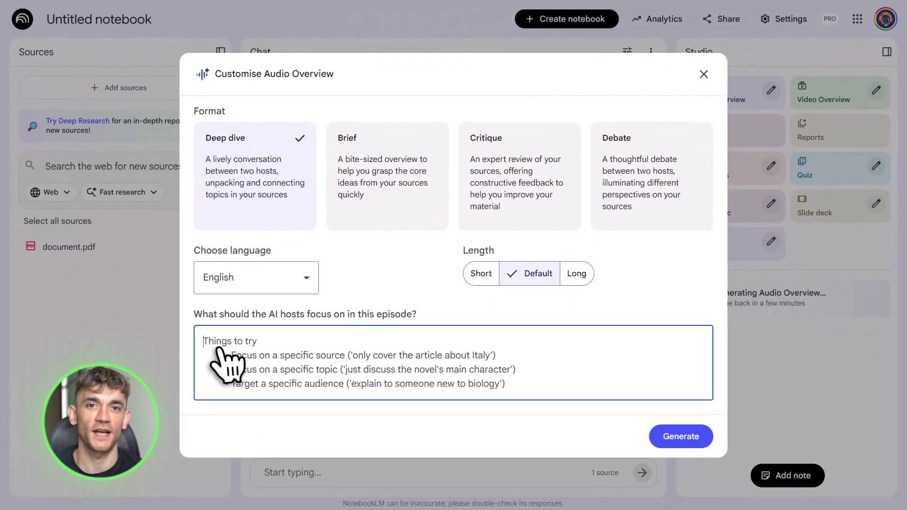
text(Explain this topic as if teaching content creators. Highlight practical applications. Emphasize how this information can be turned into videos, podcasts, or scripts.)
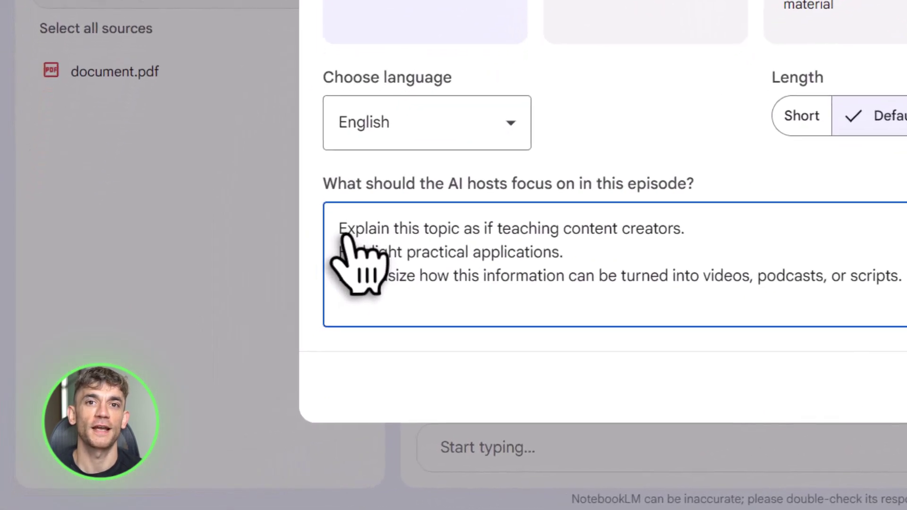
drag(208, 341, 388, 346)
drag(660, 262, 683, 244)
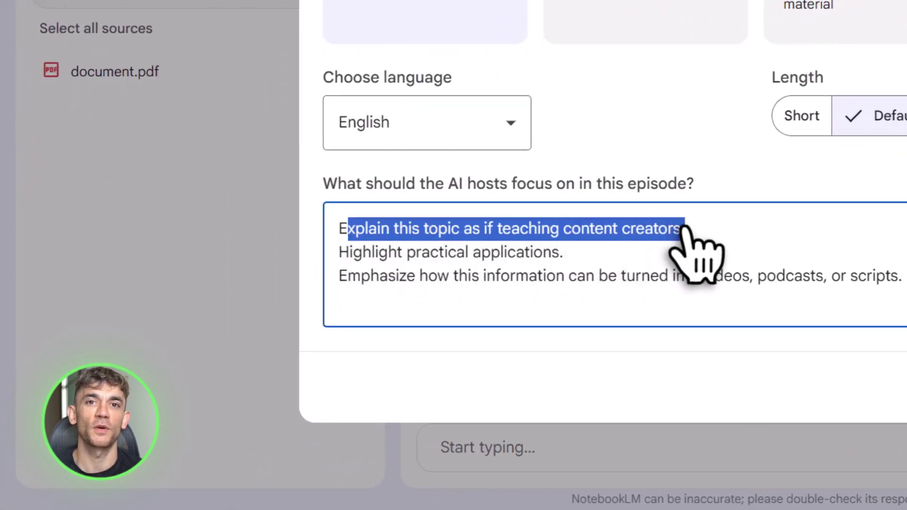
click(669, 252)
drag(340, 252, 565, 256)
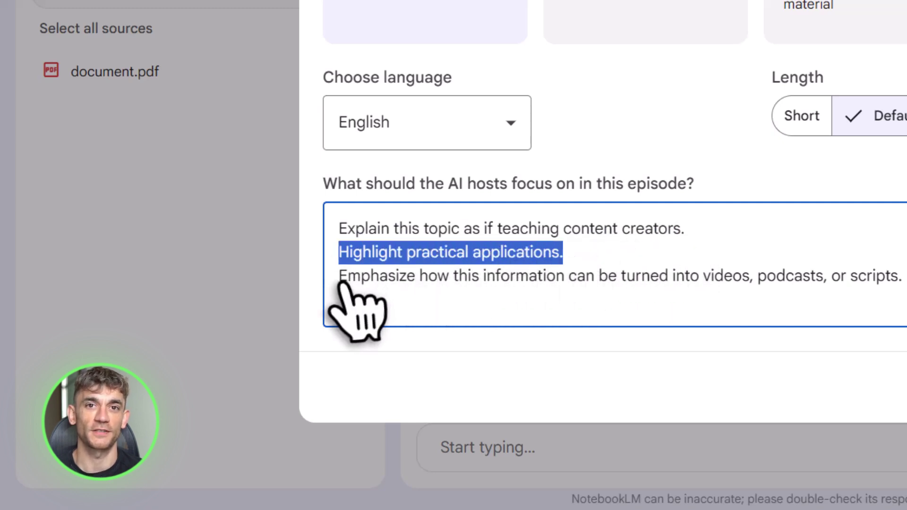
drag(341, 278, 901, 282)
click(901, 282)
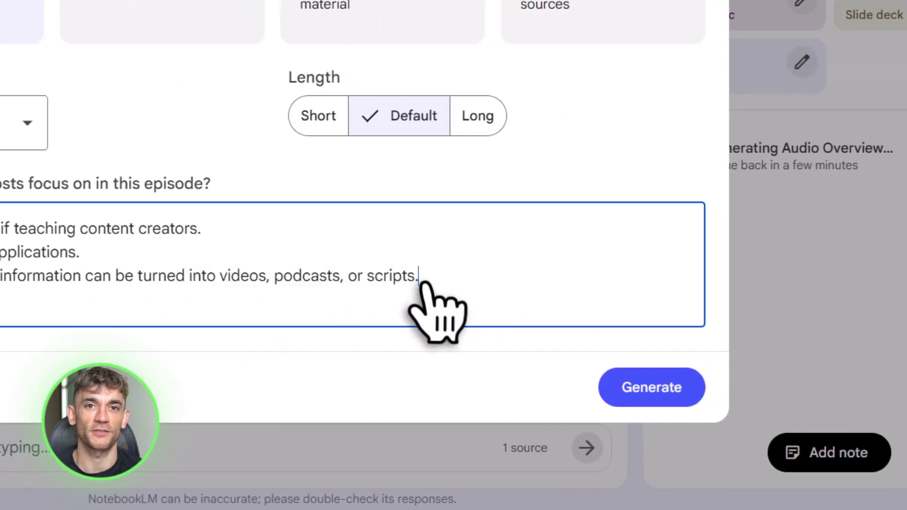
click(652, 387)
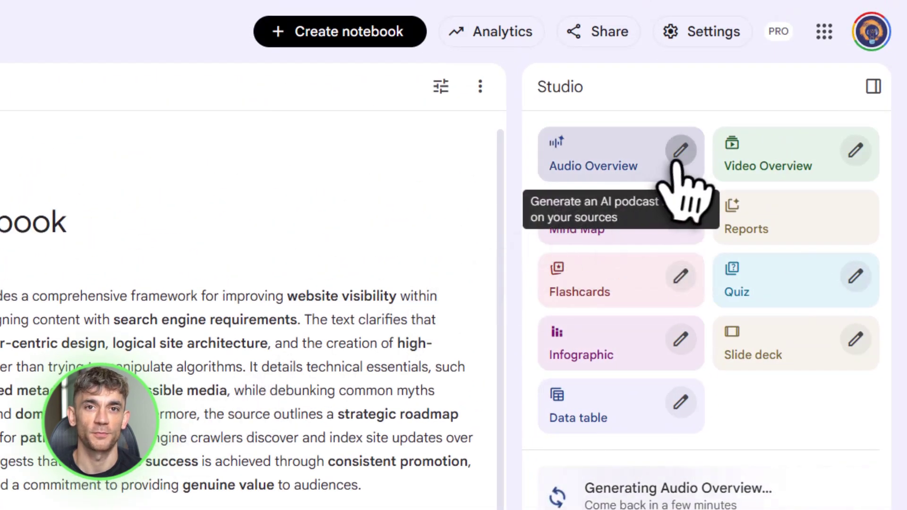
Generate an Audio Overview from the pasted business prompt on onboarding, sales training and jargon-free explanations
click(680, 152)
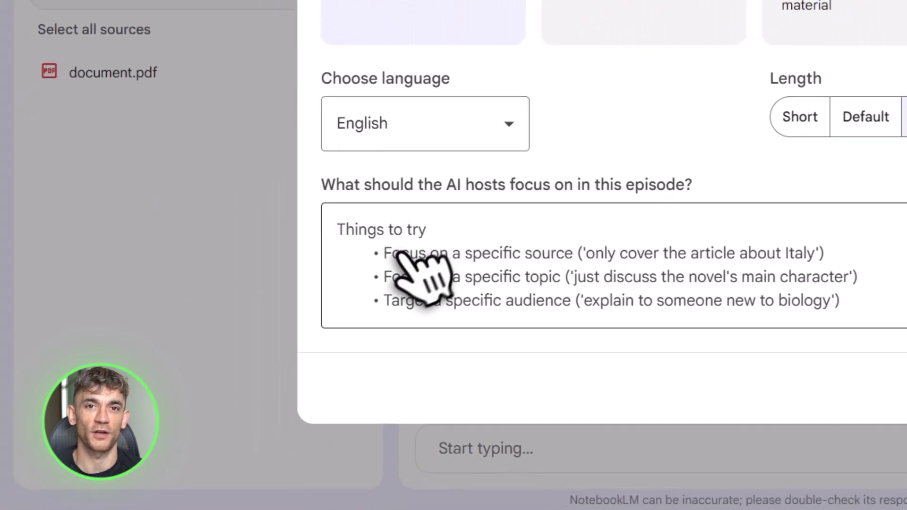
click(399, 257)
text(Create a lecture focused on how businesses can apply these ideas. Include use cases for onboarding, sales training, and customer education. Explain concepts clearly without jargon.)
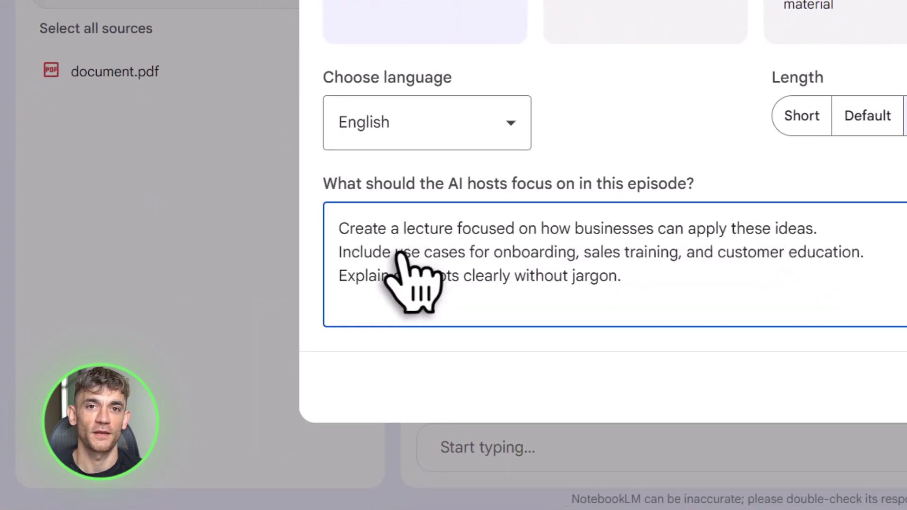
drag(338, 228, 821, 237)
click(822, 234)
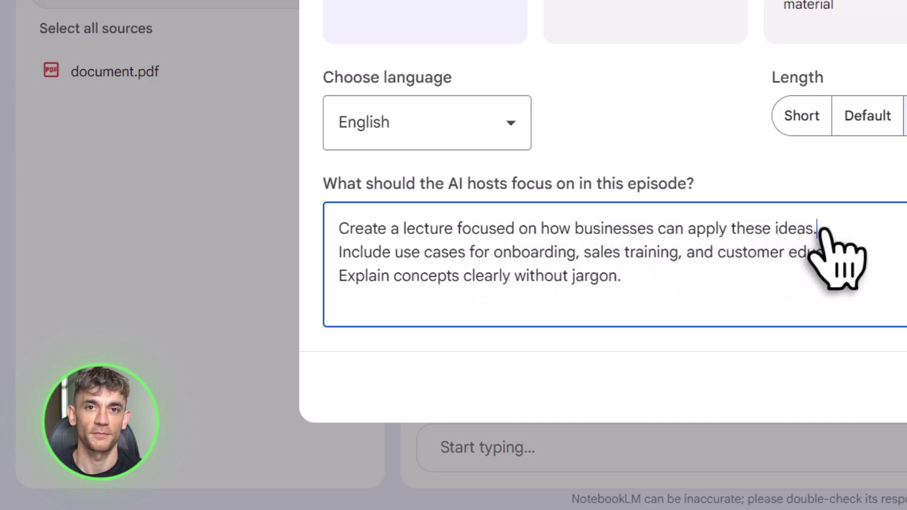
click(344, 253)
drag(372, 256, 809, 253)
click(809, 253)
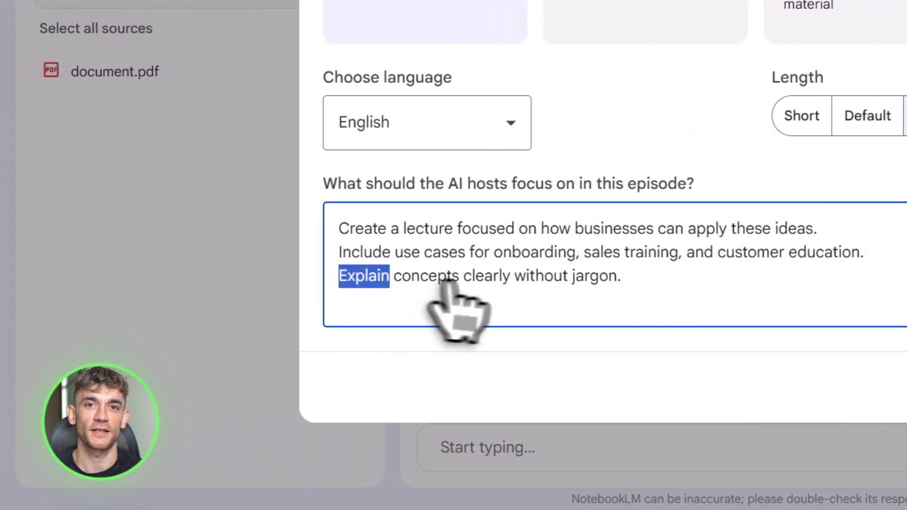
drag(325, 278, 627, 282)
click(629, 283)
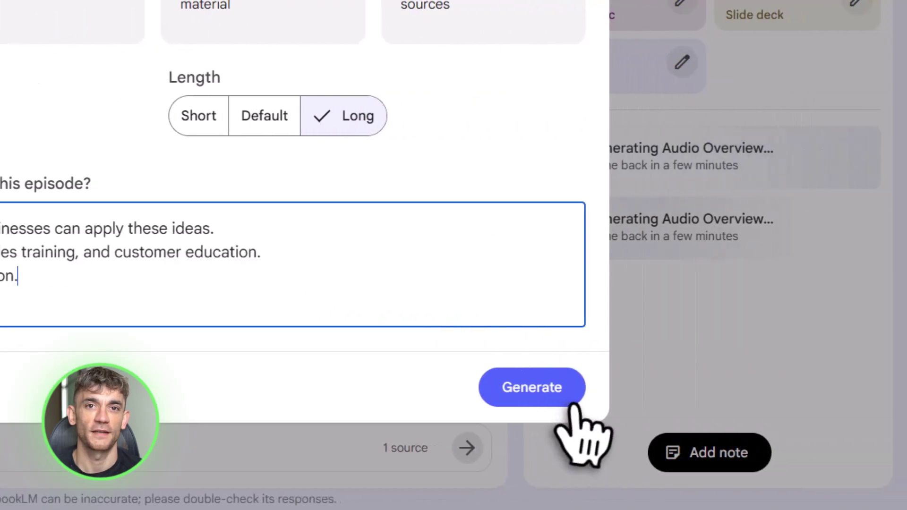
click(573, 405)
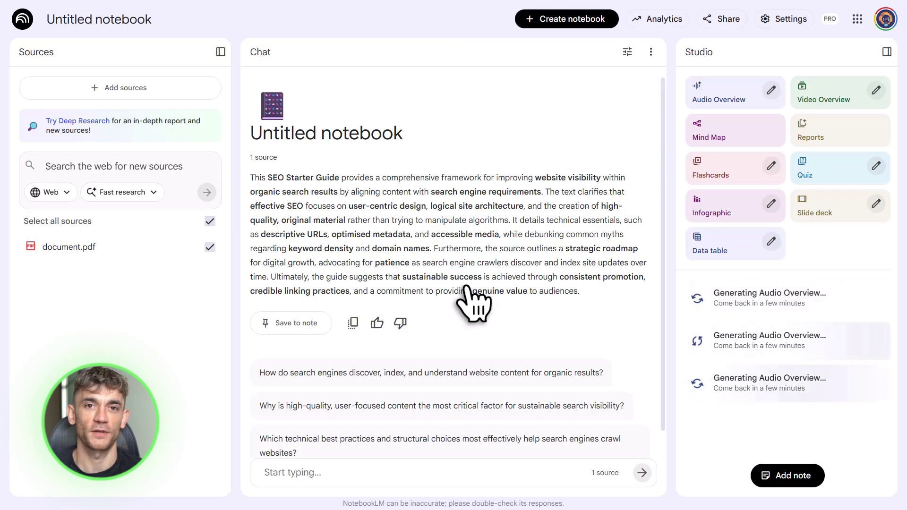
Paste the professor-style SEO Starter Guide lecture prompt into the chat and send it
click(283, 473)
text(Create a clear, structured lecture explaining the key ideas from the uploaded sources. Focus on step-by-step explanation. Use examples where relevant. Maintain a calm, professor-style tone.)
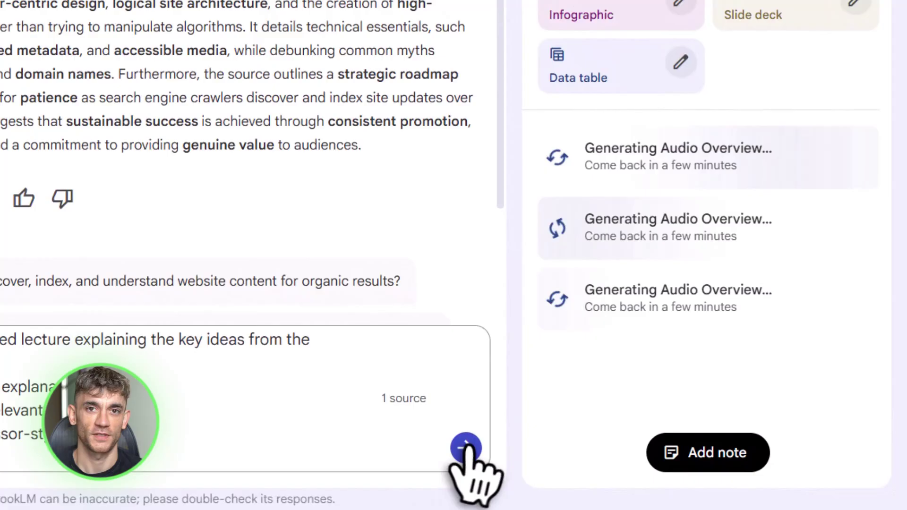
click(642, 472)
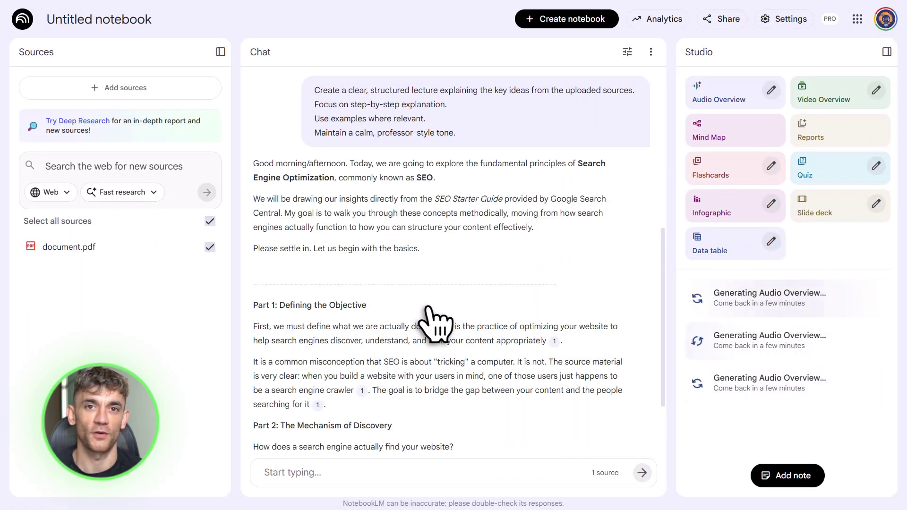
scroll(431, 286, down, 2)
scroll(430, 285, down, 1)
scroll(431, 286, down, 1)
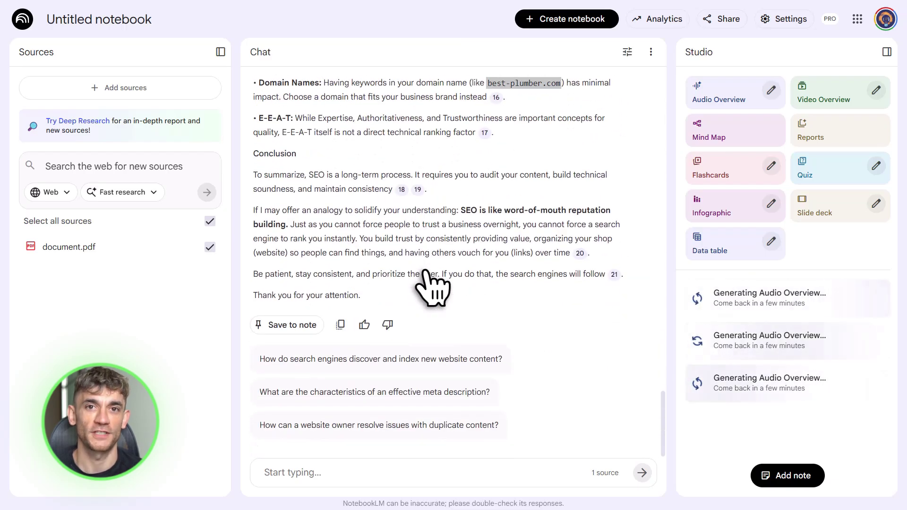
scroll(430, 284, up, 4)
scroll(430, 285, up, 3)
scroll(430, 285, up, 3)
scroll(430, 285, down, 3)
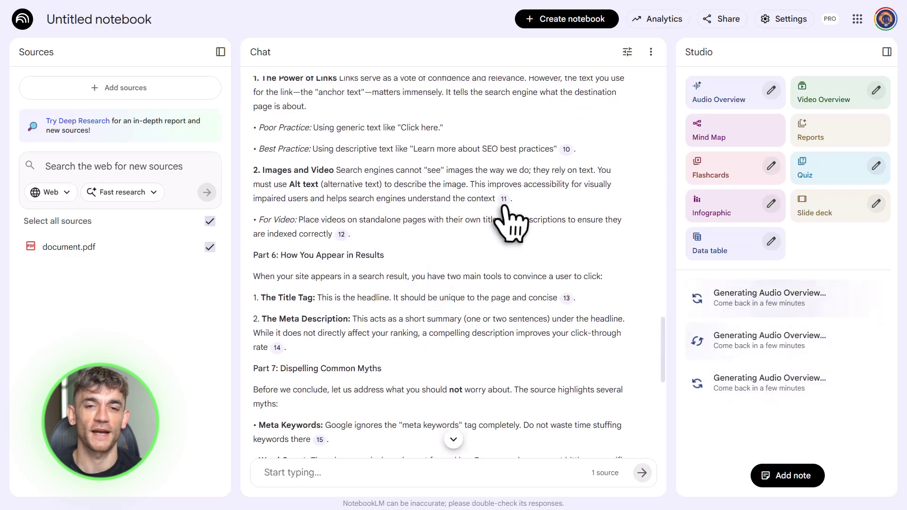
scroll(573, 333, down, 3)
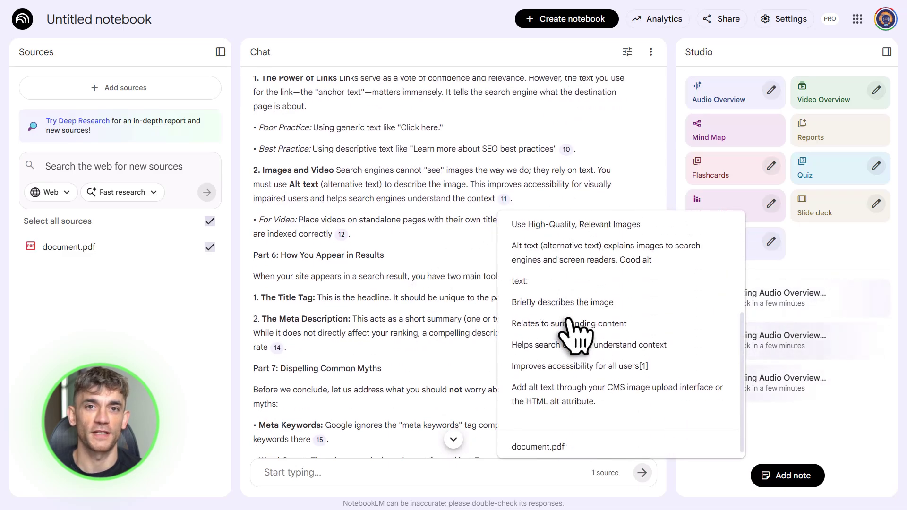
scroll(572, 333, up, 3)
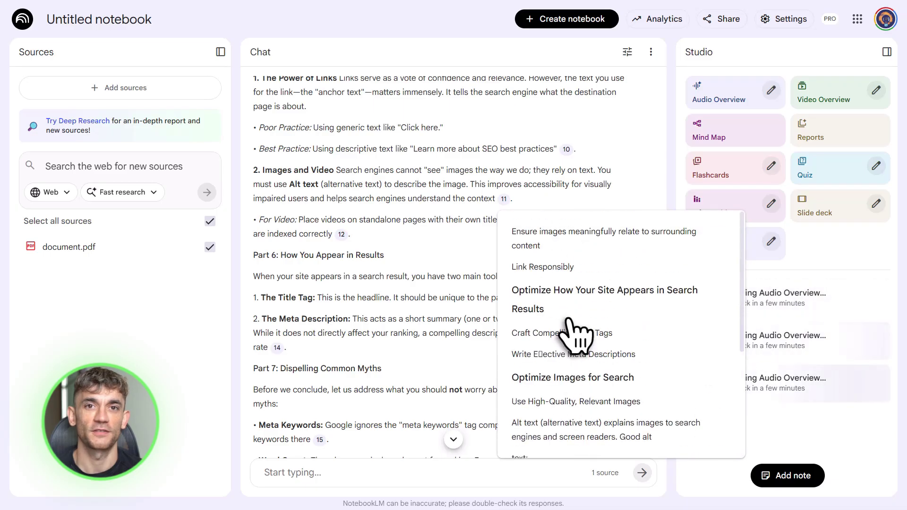
scroll(453, 283, down, 2)
scroll(454, 284, down, 4)
scroll(450, 280, down, 1)
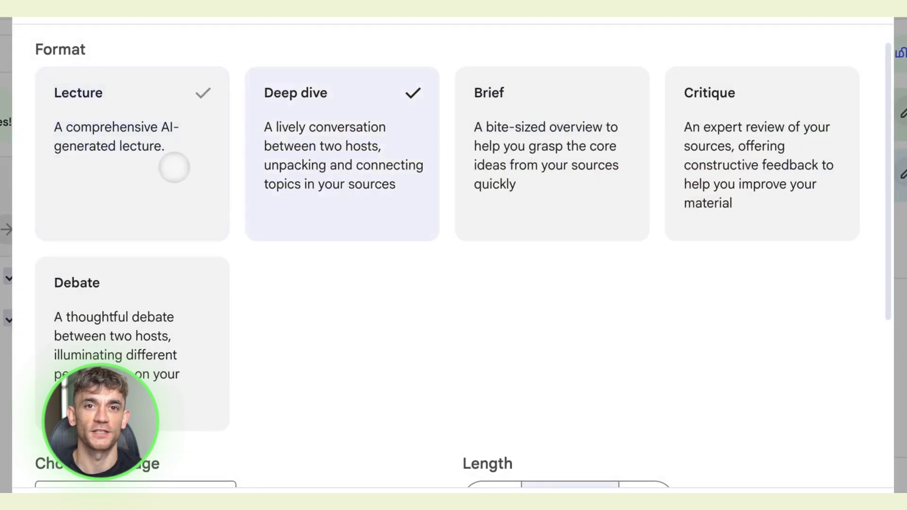
Set the Audio Overview to Lecture format and Long length, then skip the episode to its end
click(171, 168)
drag(178, 147, 80, 127)
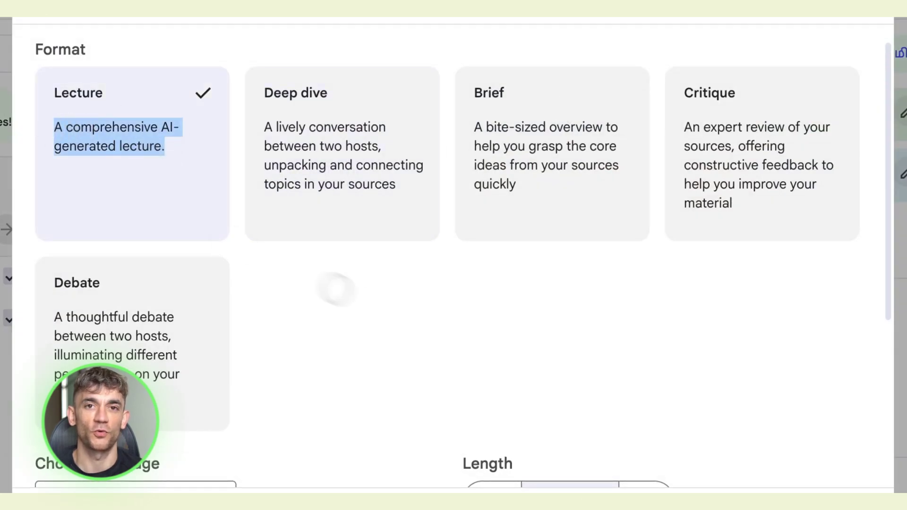
scroll(401, 309, down, 4)
click(644, 240)
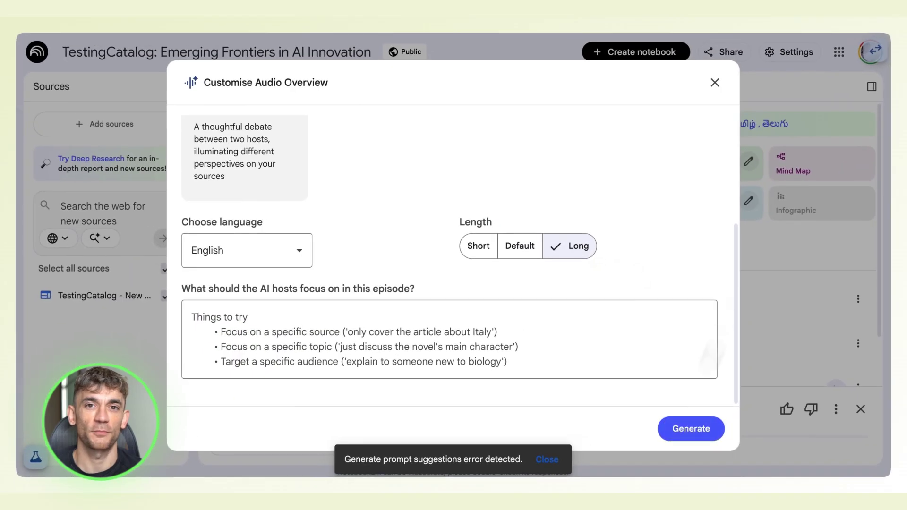
click(715, 83)
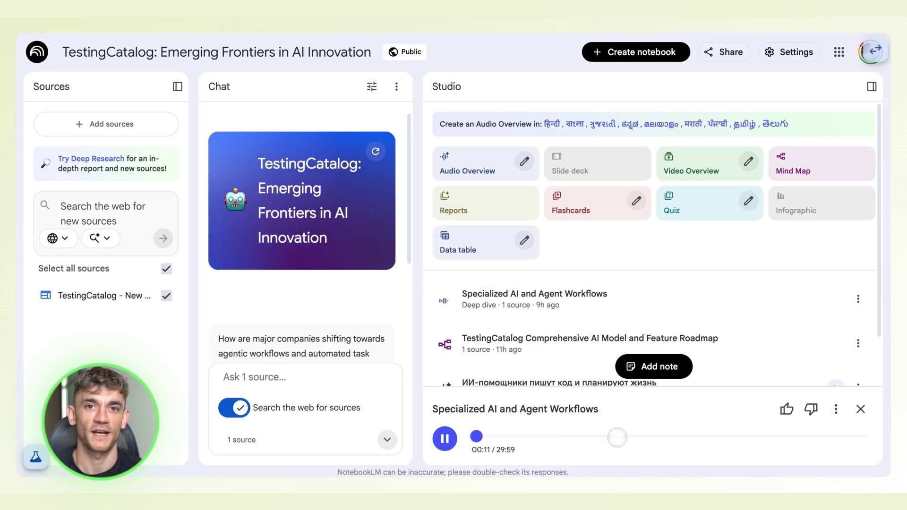
click(860, 437)
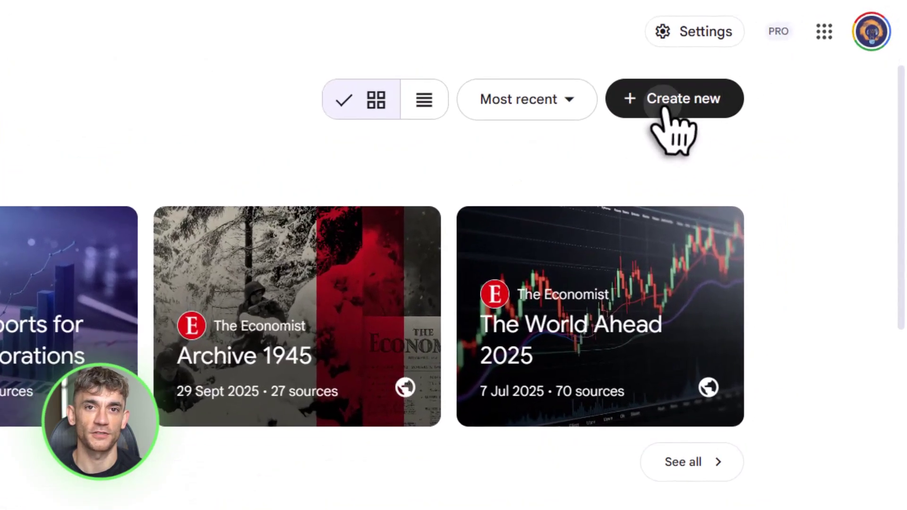
Send the AI automation agency strategy prompt on service delivery, client results and workflows
click(676, 100)
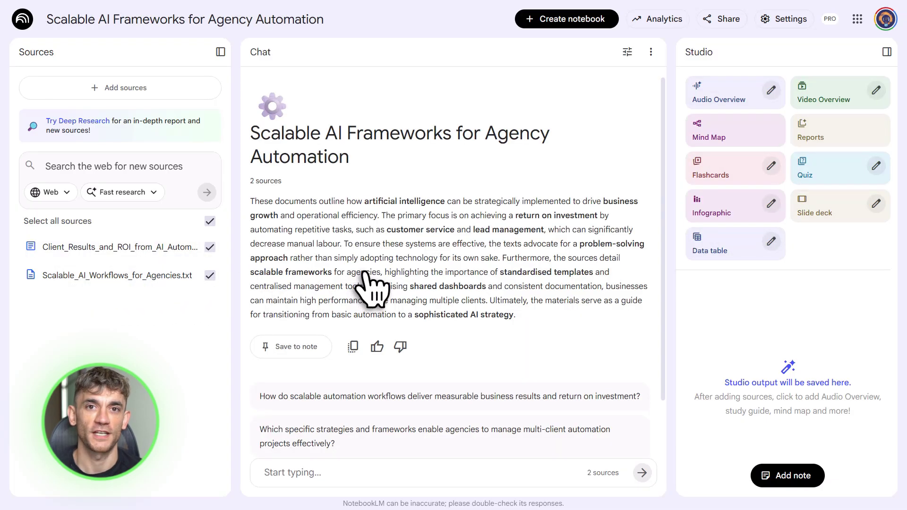
scroll(397, 284, down, 2)
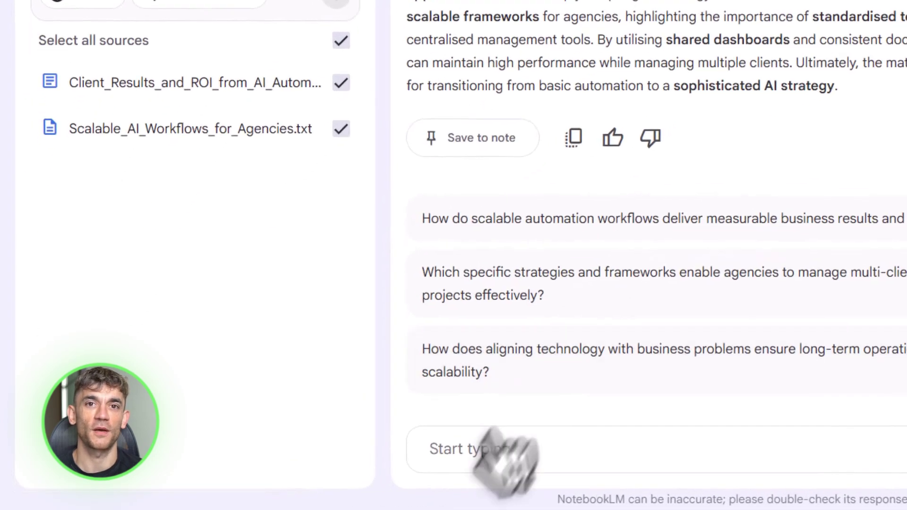
click(297, 472)
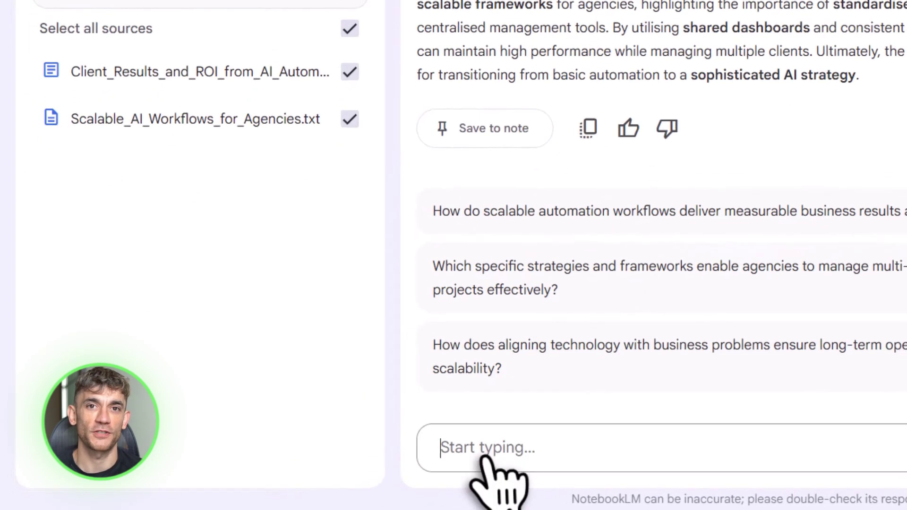
text(You are helping me run an AI automation agency.  Summarize the key strategies from these sources specifically for: - Service delivery - Client results - Scalable workflows  Avoid generic advice. Make this actionable for a business owner.)
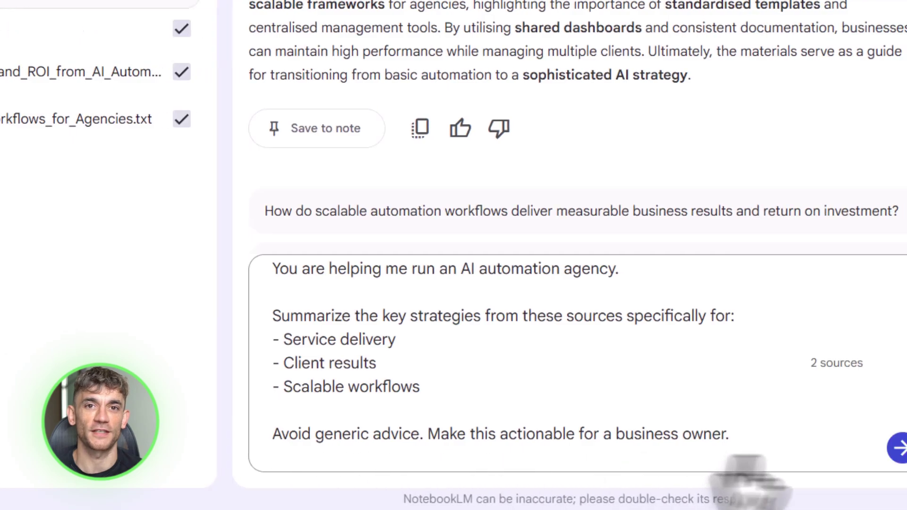
click(462, 449)
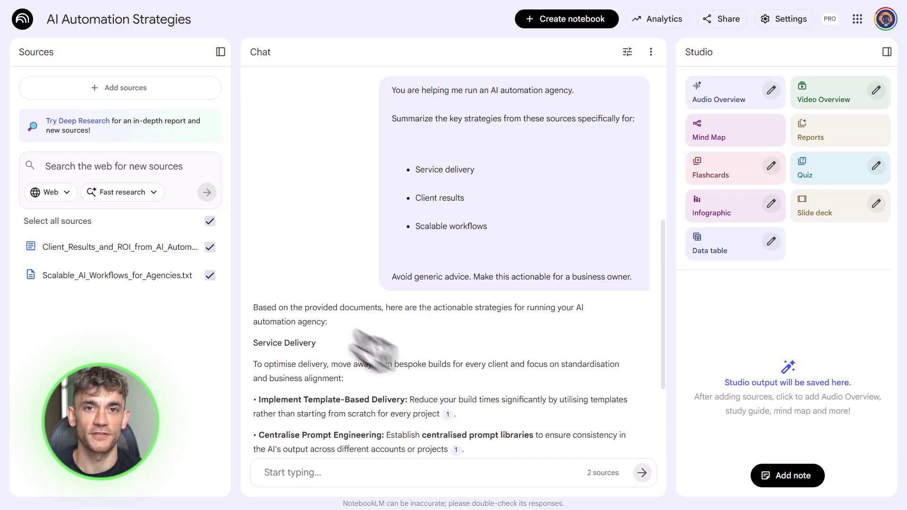
scroll(320, 322, down, 3)
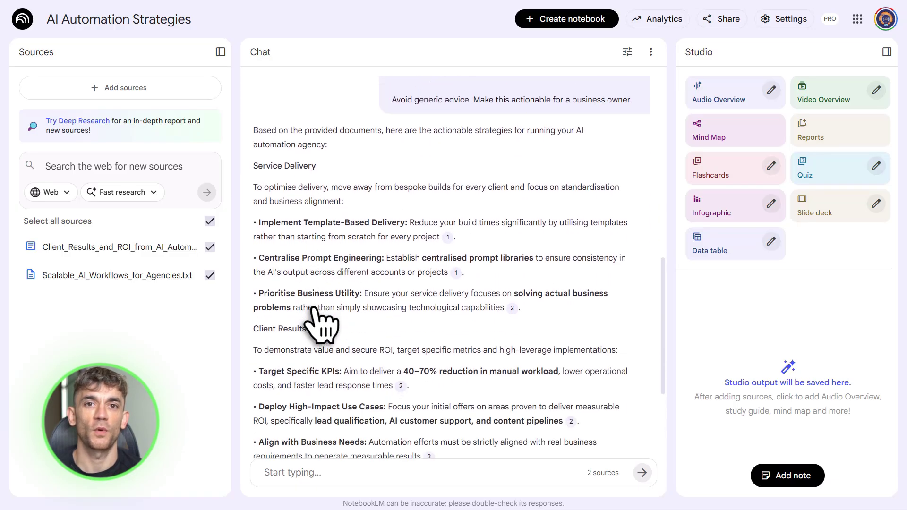
scroll(321, 322, down, 5)
scroll(320, 324, down, 2)
scroll(320, 323, down, 2)
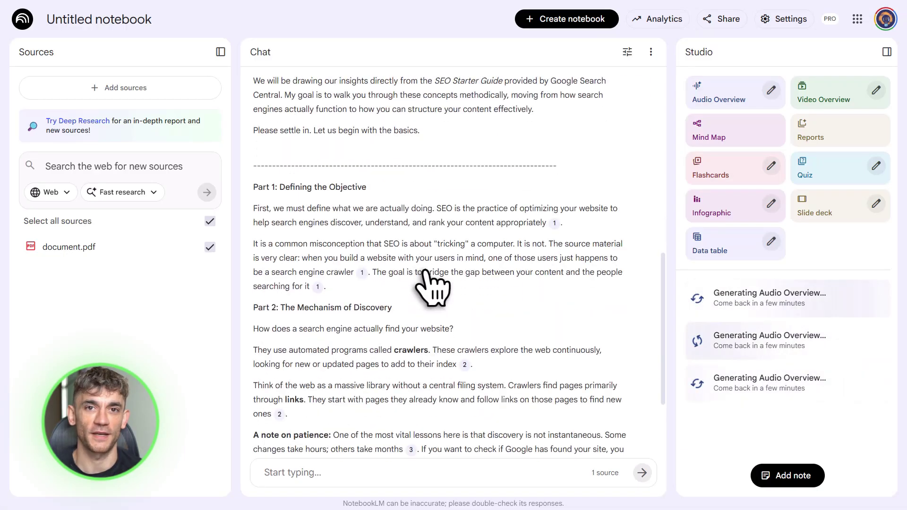
scroll(432, 287, down, 3)
scroll(432, 287, down, 3)
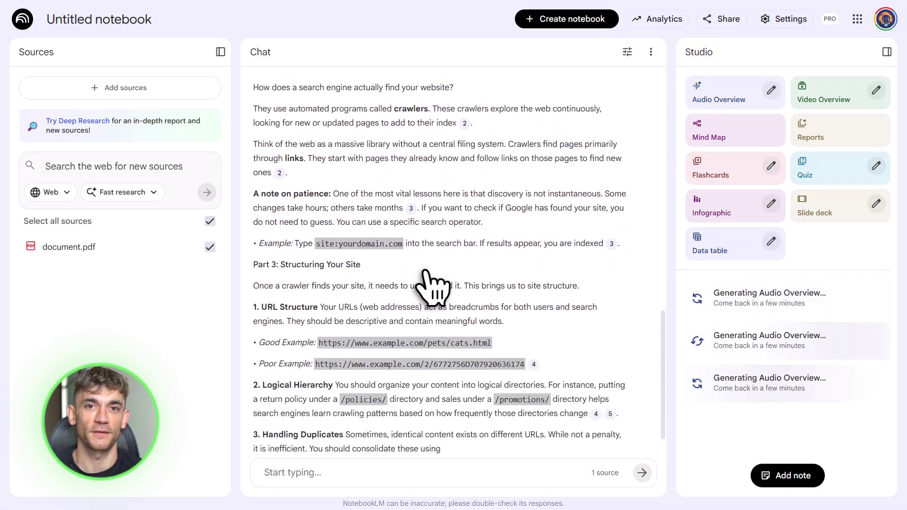
scroll(433, 286, down, 3)
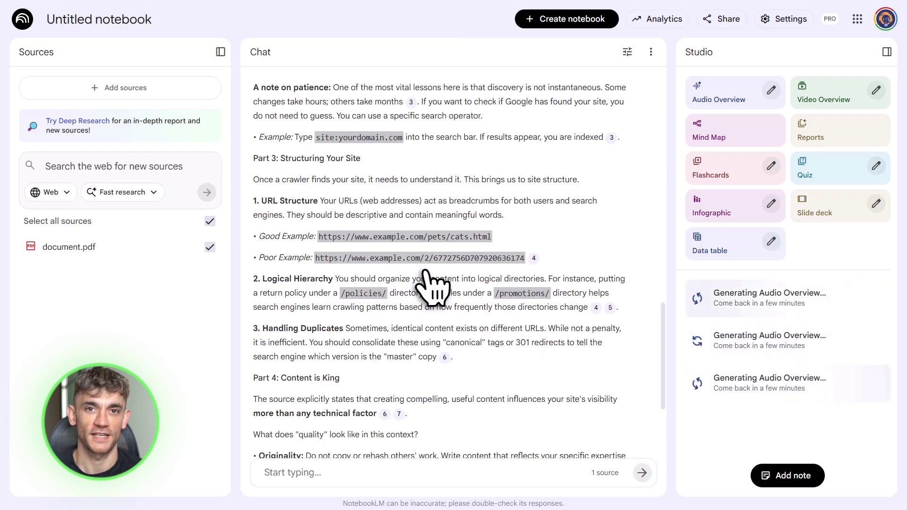
scroll(433, 287, down, 3)
scroll(432, 287, down, 3)
scroll(432, 287, down, 3)
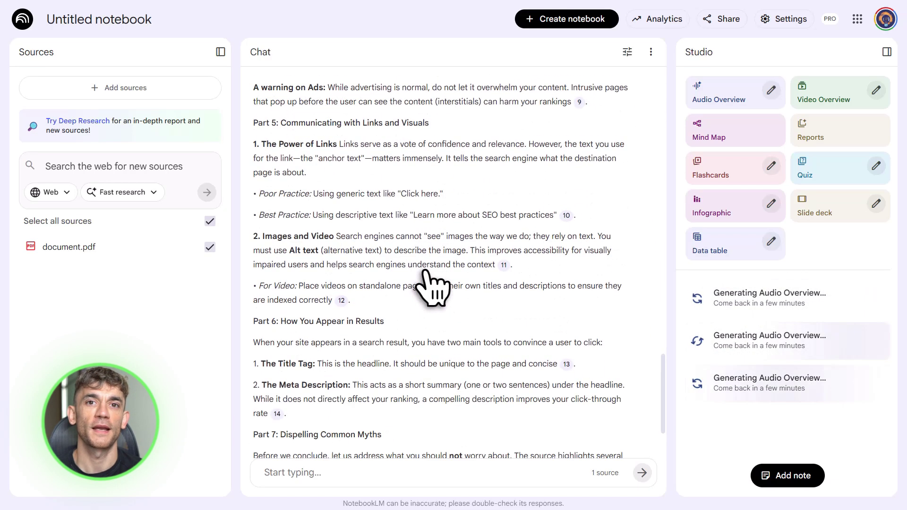
scroll(432, 287, down, 3)
scroll(433, 287, down, 3)
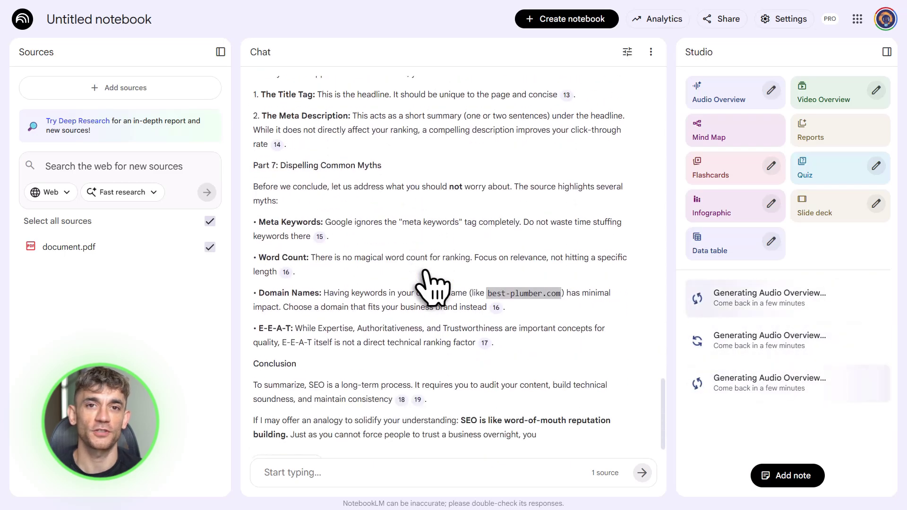
scroll(432, 288, down, 2)
scroll(432, 288, down, 2)
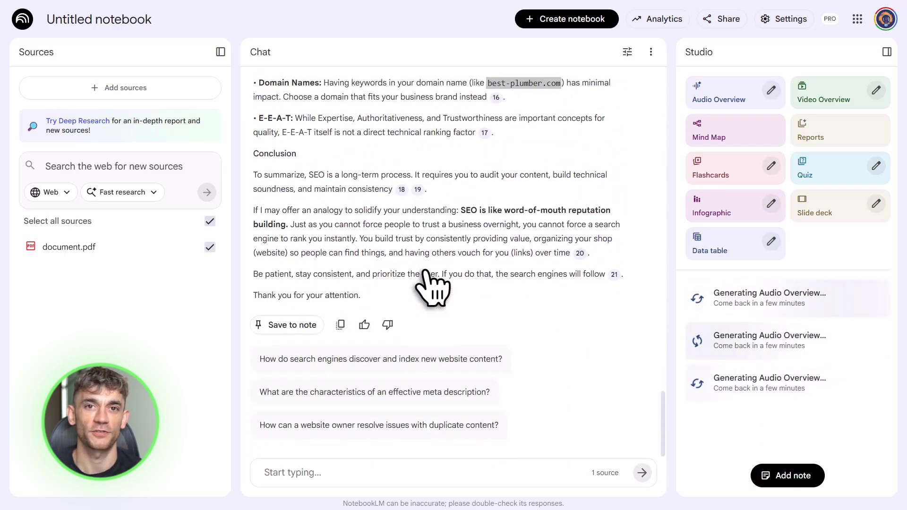
scroll(432, 287, up, 5)
scroll(432, 287, up, 4)
scroll(432, 287, up, 3)
scroll(432, 287, down, 2)
scroll(431, 283, down, 2)
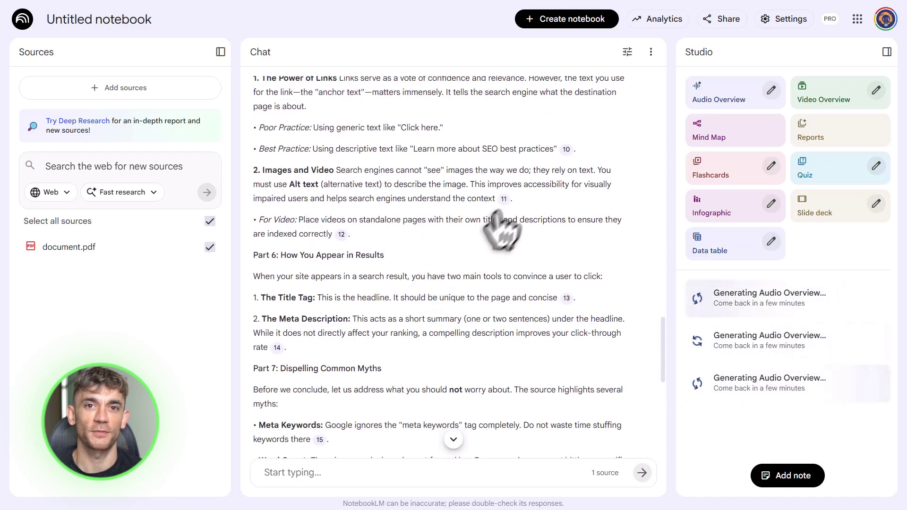
scroll(577, 334, down, 1)
scroll(572, 331, down, 2)
scroll(573, 332, up, 1)
scroll(576, 334, up, 3)
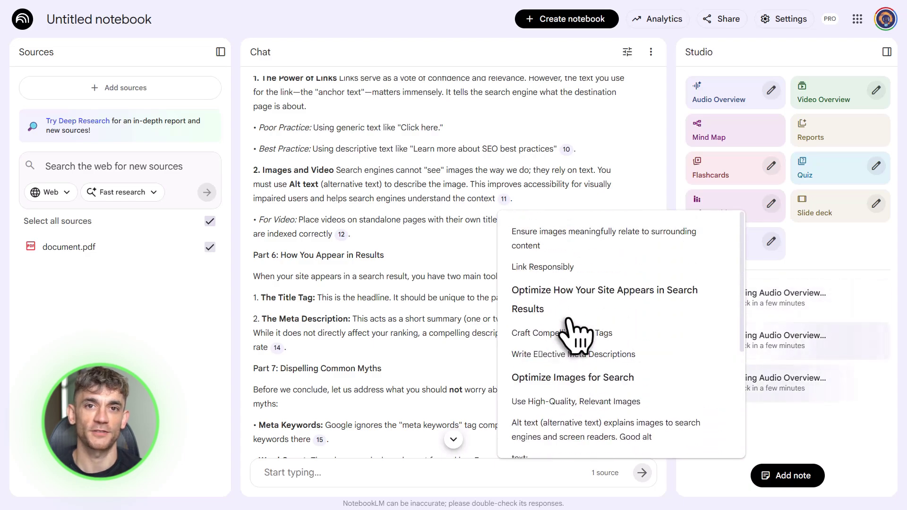
scroll(453, 289, down, 6)
scroll(454, 286, down, 2)
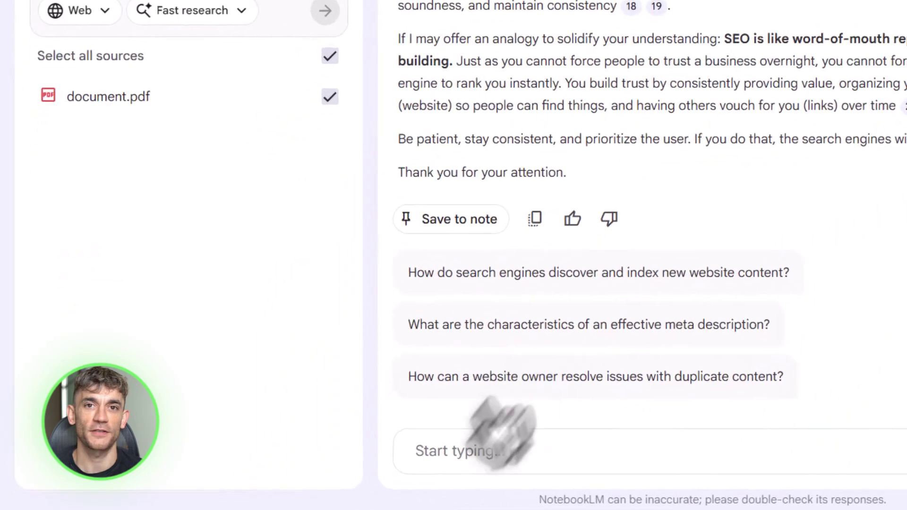
Paste the content-creator SEO lecture prompt into the chat and send it
click(285, 469)
key(ctrl+v)
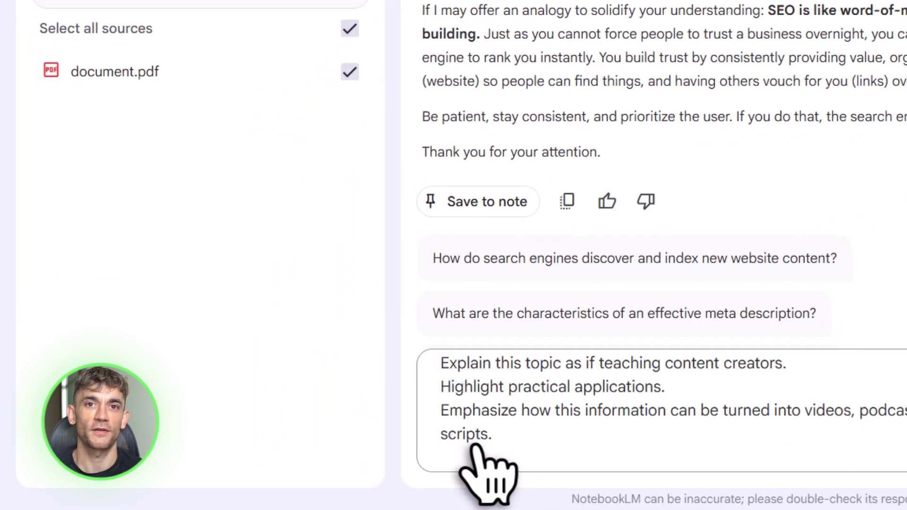
drag(442, 363, 505, 432)
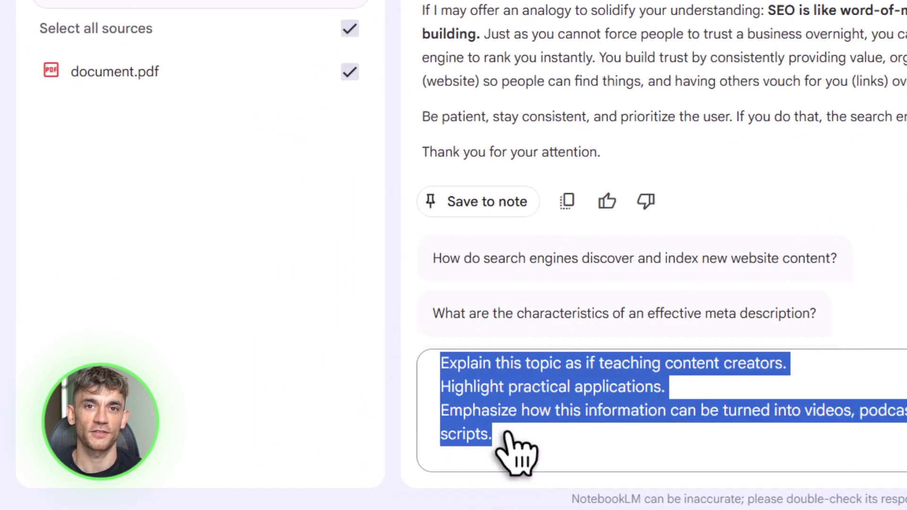
click(505, 439)
click(464, 447)
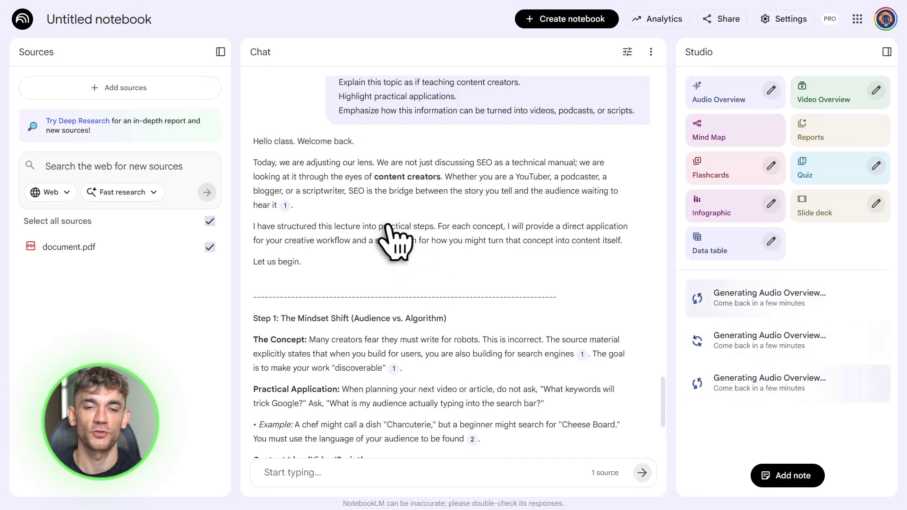
scroll(394, 241, down, 3)
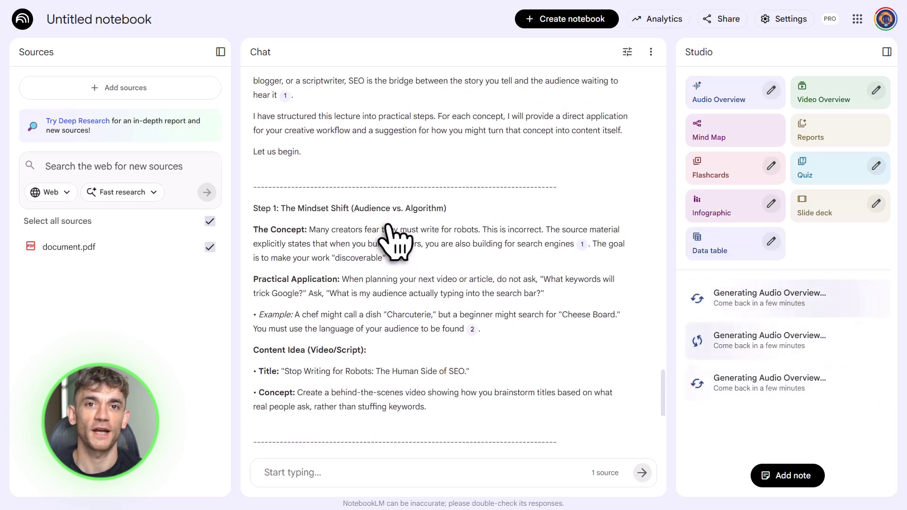
scroll(394, 240, down, 1)
scroll(394, 241, down, 2)
scroll(394, 241, down, 2)
scroll(394, 241, down, 3)
scroll(394, 241, down, 1)
scroll(394, 241, down, 1)
scroll(394, 241, down, 3)
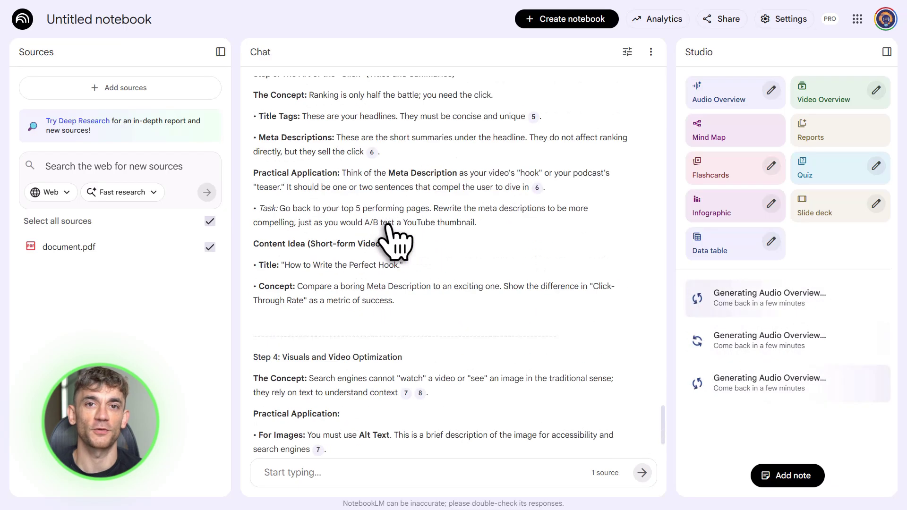
scroll(391, 243, down, 3)
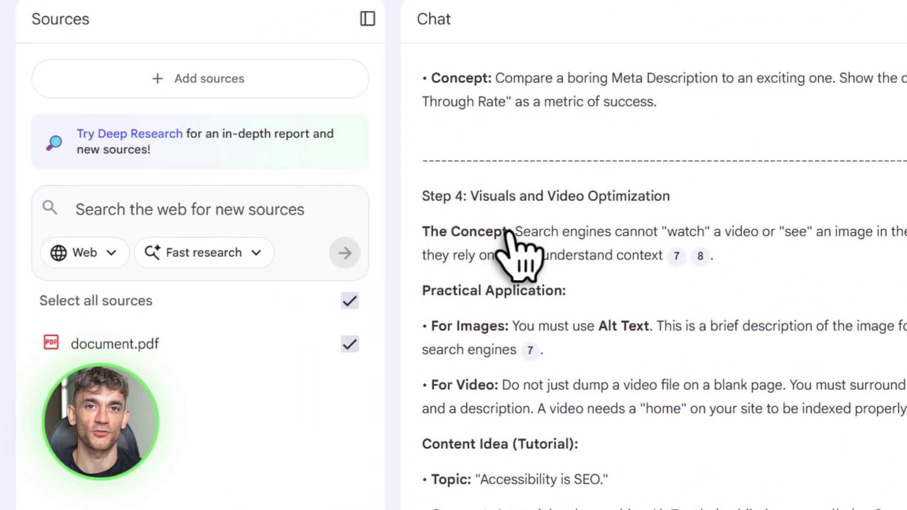
scroll(587, 415, down, 3)
scroll(759, 496, down, 1)
scroll(764, 490, down, 1)
scroll(763, 491, down, 3)
scroll(764, 490, down, 4)
scroll(764, 490, down, 5)
scroll(764, 496, up, 3)
scroll(764, 496, up, 4)
scroll(763, 495, up, 4)
scroll(764, 496, up, 4)
scroll(764, 496, up, 4)
scroll(764, 497, up, 2)
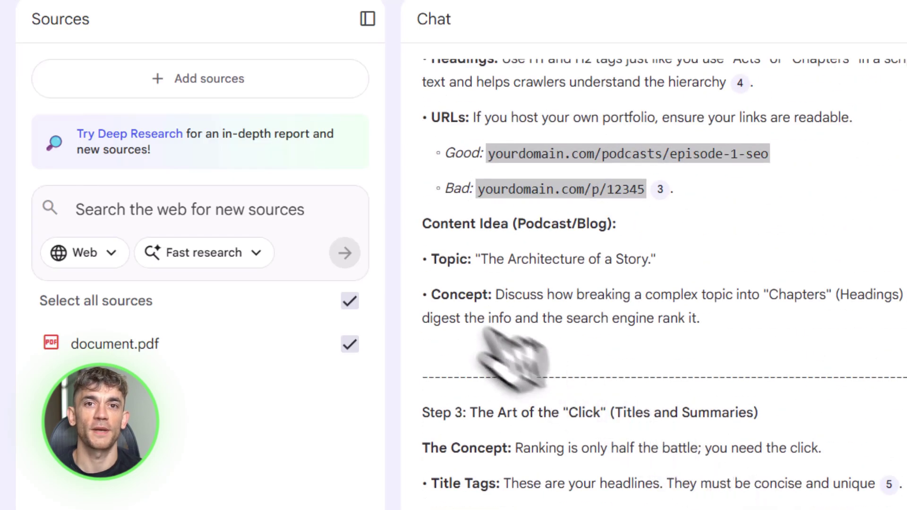
Highlight the Concept labels in the response, including the one under Step 3
drag(431, 295, 491, 298)
click(492, 297)
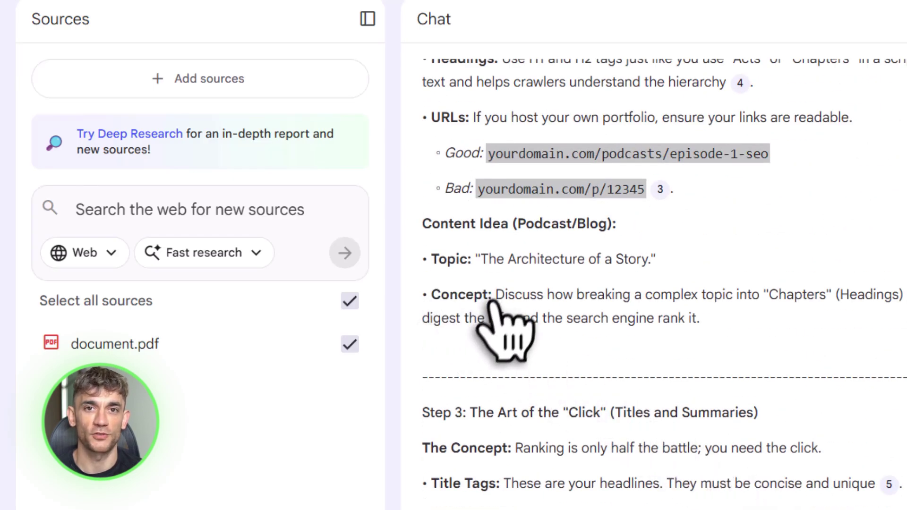
drag(422, 448, 489, 450)
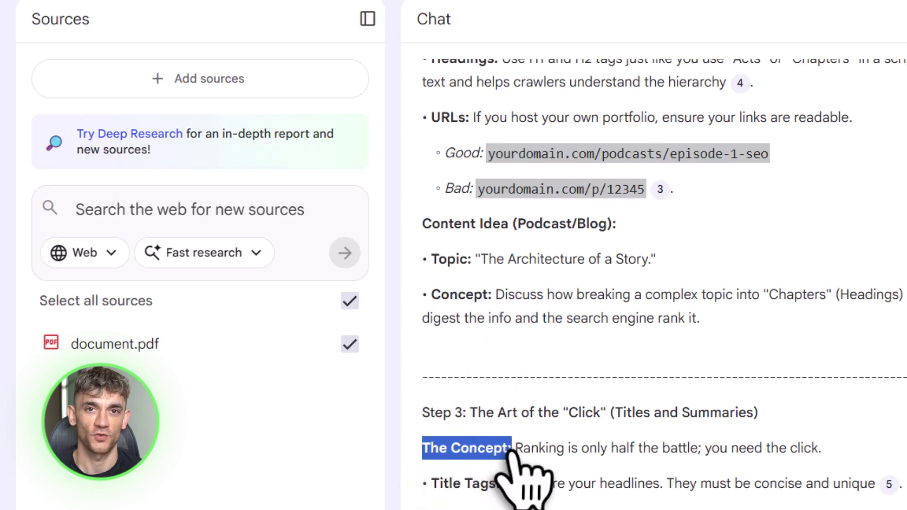
click(511, 454)
scroll(583, 506, down, 2)
scroll(583, 506, down, 5)
scroll(583, 505, down, 5)
scroll(582, 505, down, 5)
scroll(582, 506, down, 2)
scroll(582, 506, down, 3)
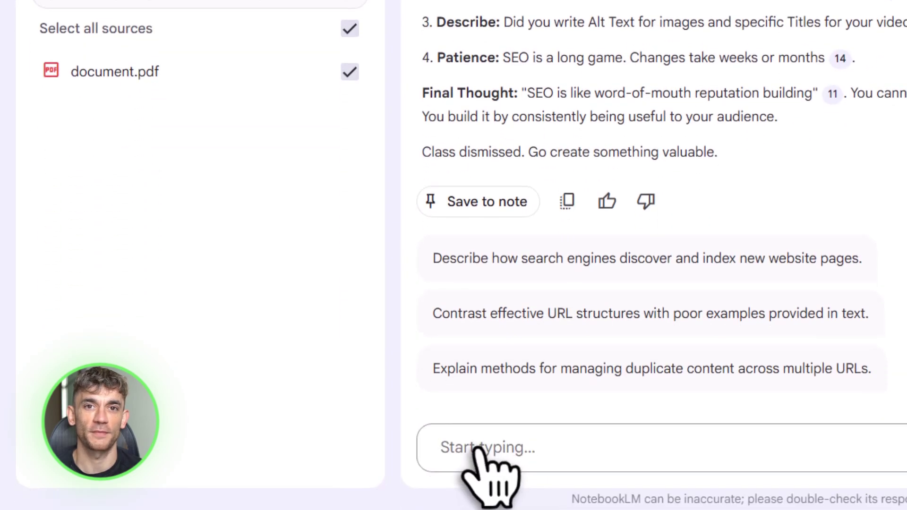
Paste the business-leader SEO lecture prompt into the chat and send it
click(482, 456)
key(ctrl+v)
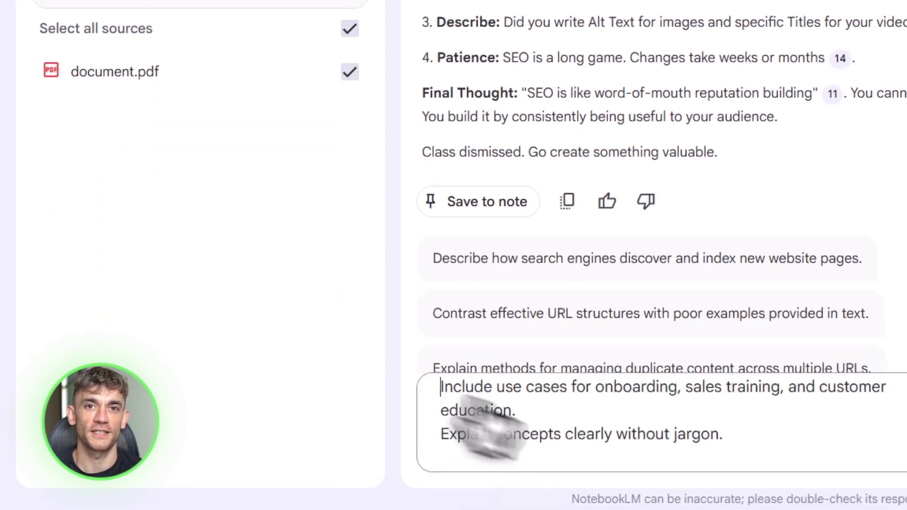
drag(446, 389, 730, 449)
click(762, 457)
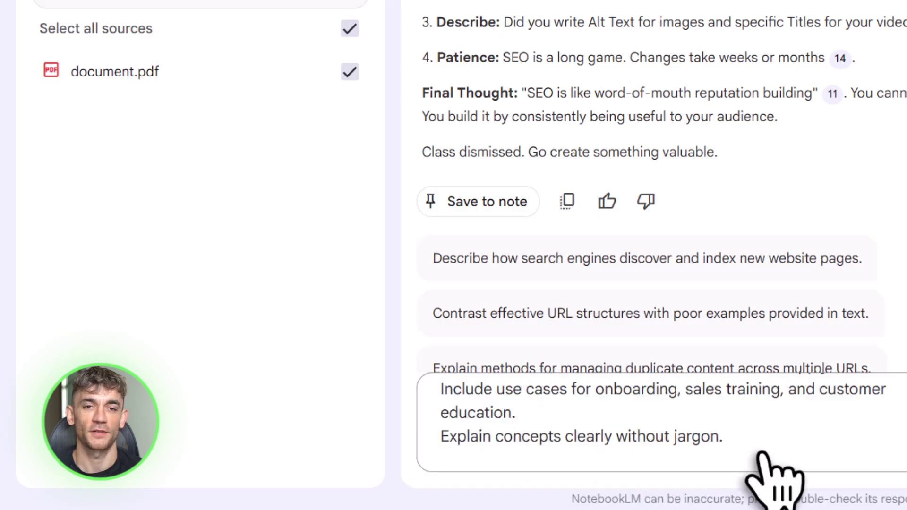
scroll(764, 453, up, 1)
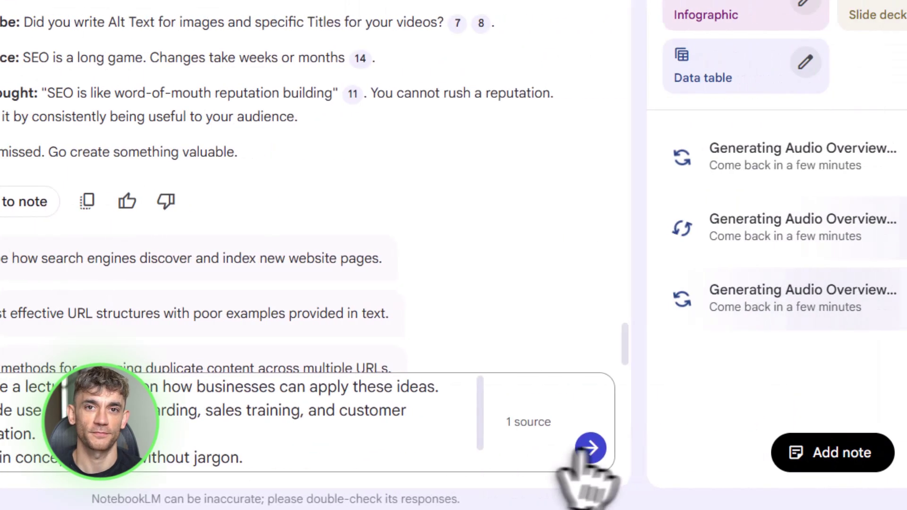
click(565, 448)
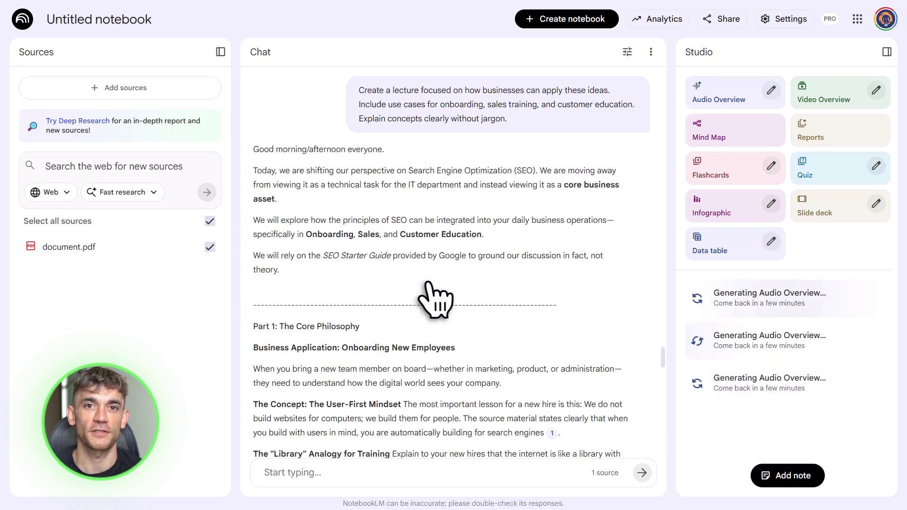
scroll(434, 299, down, 5)
scroll(434, 299, down, 3)
scroll(435, 299, down, 3)
scroll(434, 299, down, 4)
scroll(435, 299, down, 2)
scroll(435, 299, down, 4)
scroll(434, 299, down, 3)
scroll(435, 300, down, 2)
scroll(435, 298, up, 4)
scroll(435, 294, up, 1)
scroll(417, 301, up, 1)
scroll(319, 318, up, 1)
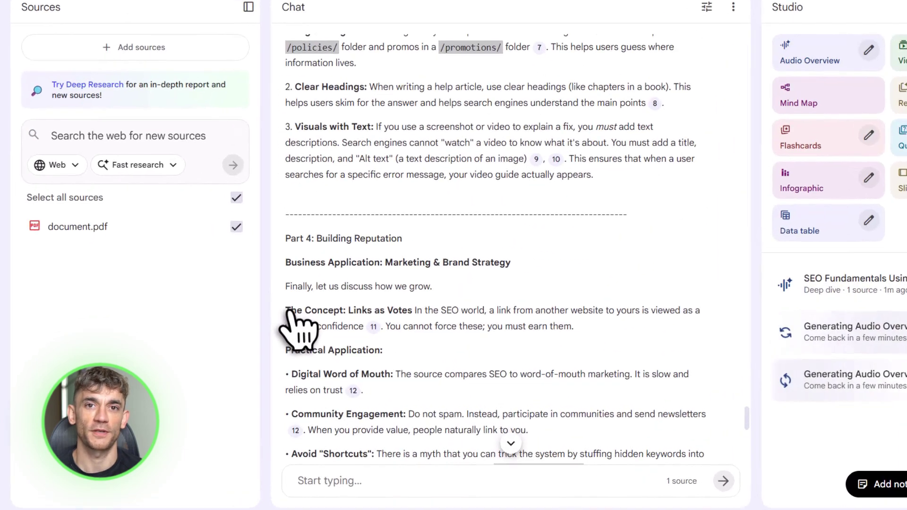
Highlight the Links as Votes concept and Practical Application heading in the answer
drag(255, 321, 363, 321)
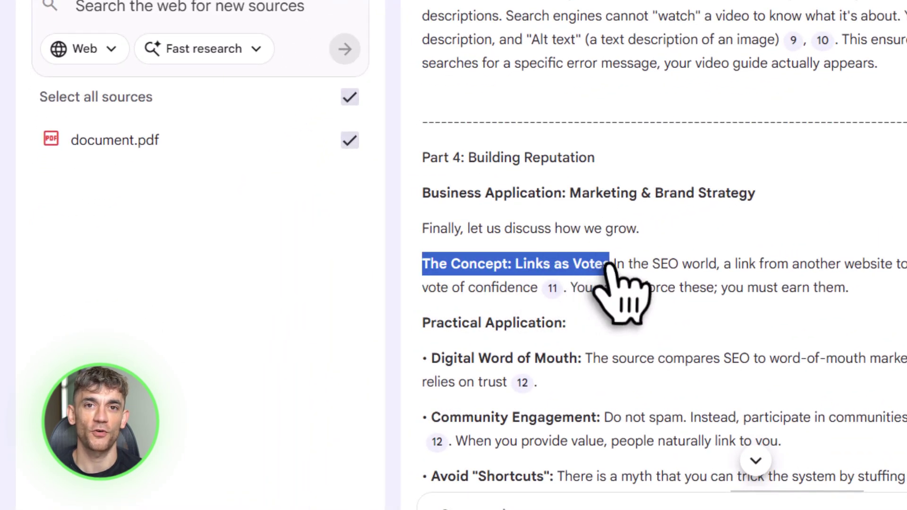
drag(423, 324, 596, 330)
click(605, 357)
scroll(765, 404, down, 5)
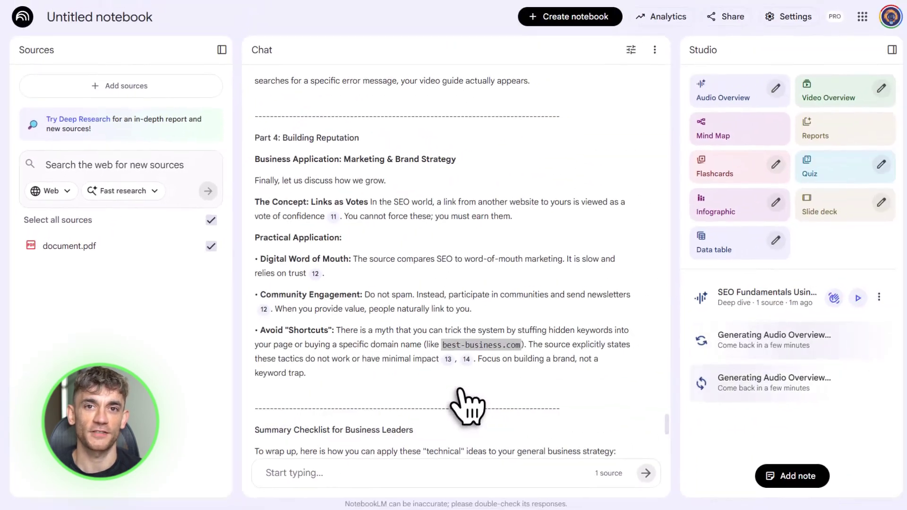
scroll(464, 406, up, 5)
scroll(464, 405, down, 7)
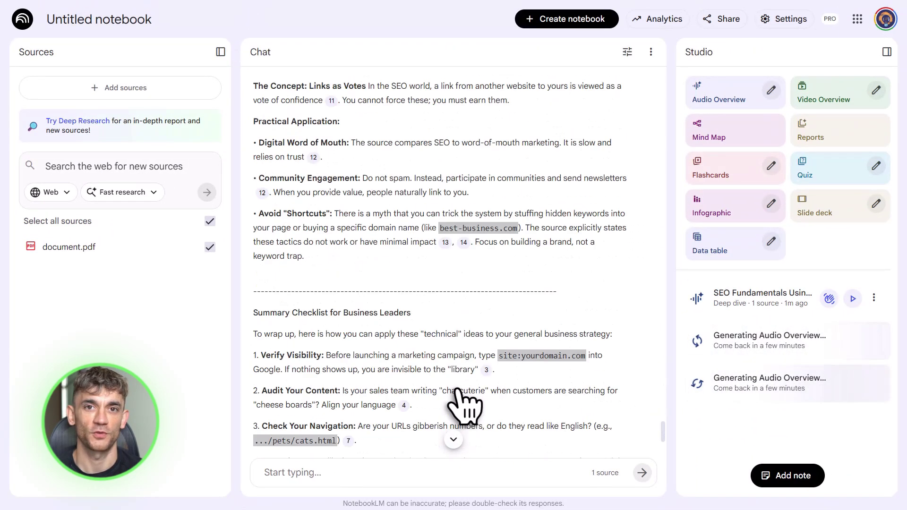
scroll(464, 405, down, 3)
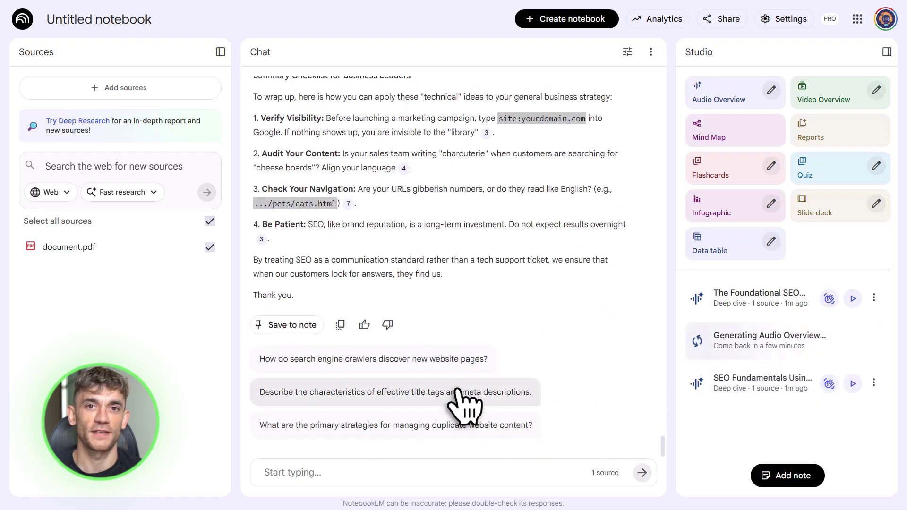
Play The Foundational SEO Roadmap and Strategy audio and skip ahead in it
click(852, 300)
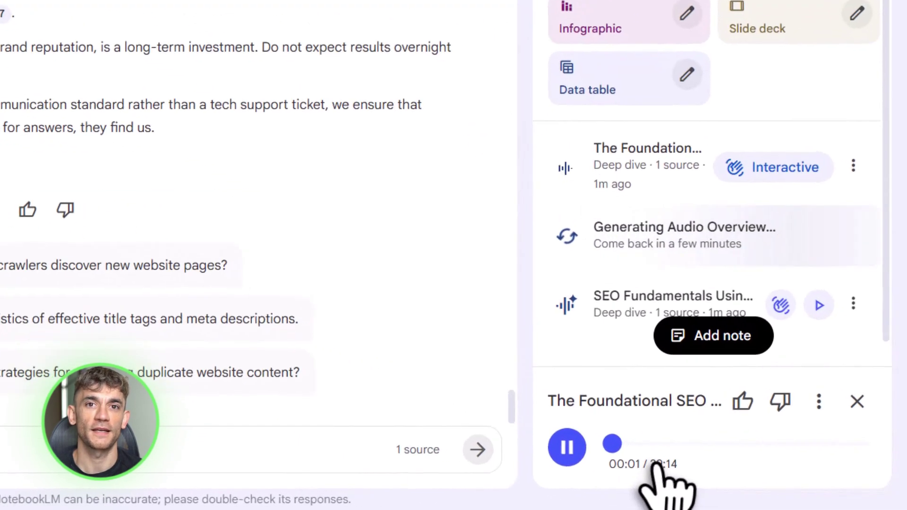
click(762, 470)
drag(671, 459, 690, 462)
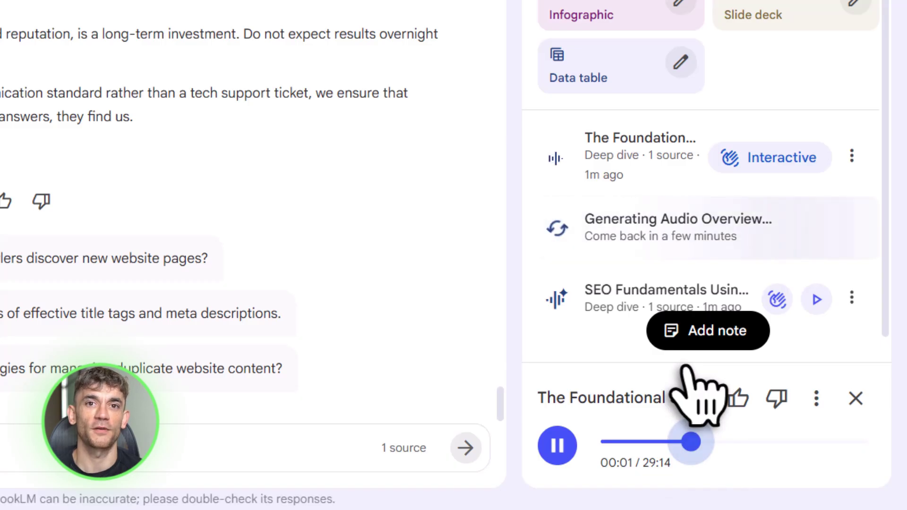
Add a new note in Studio, close it, and play the SEO Fundamentals audio
click(691, 343)
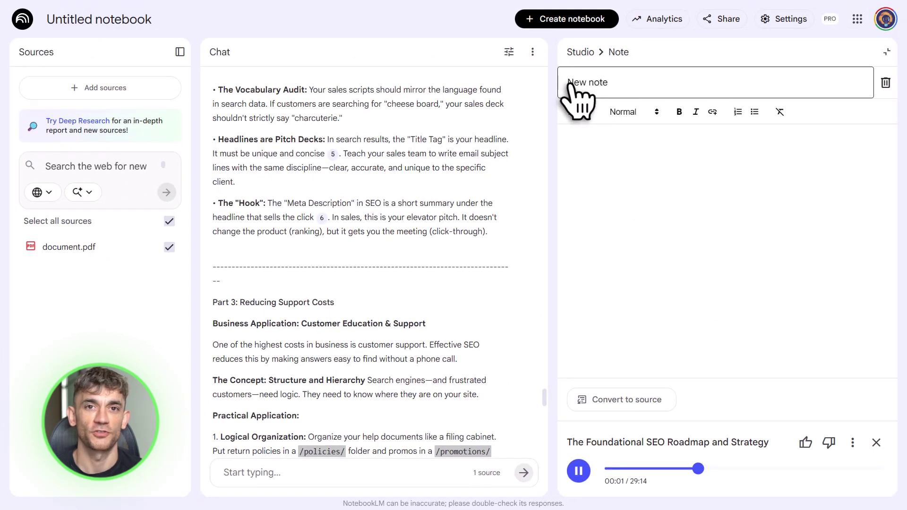
triple_click(569, 84)
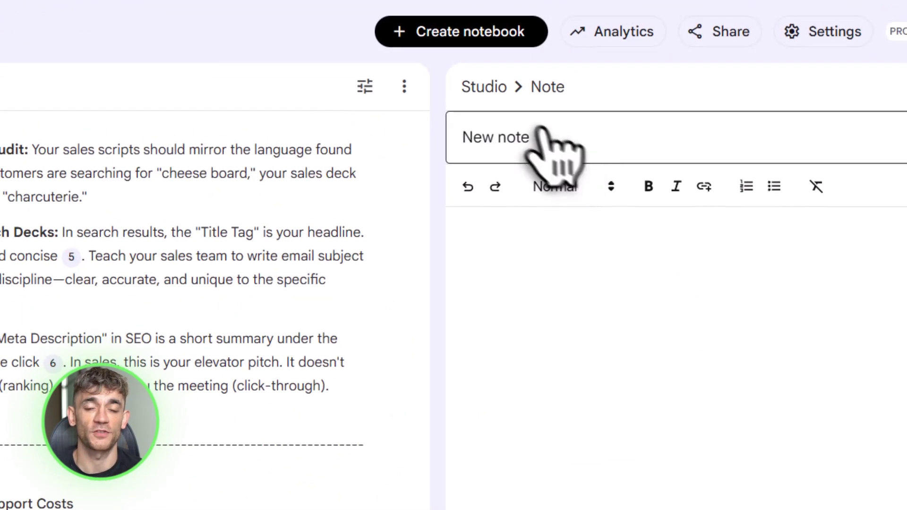
click(486, 100)
click(737, 331)
scroll(737, 332, down, 2)
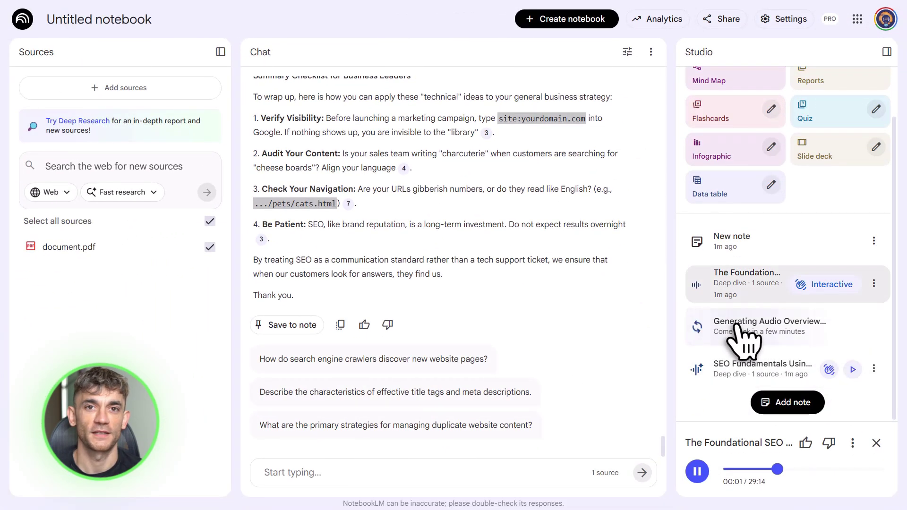
click(852, 369)
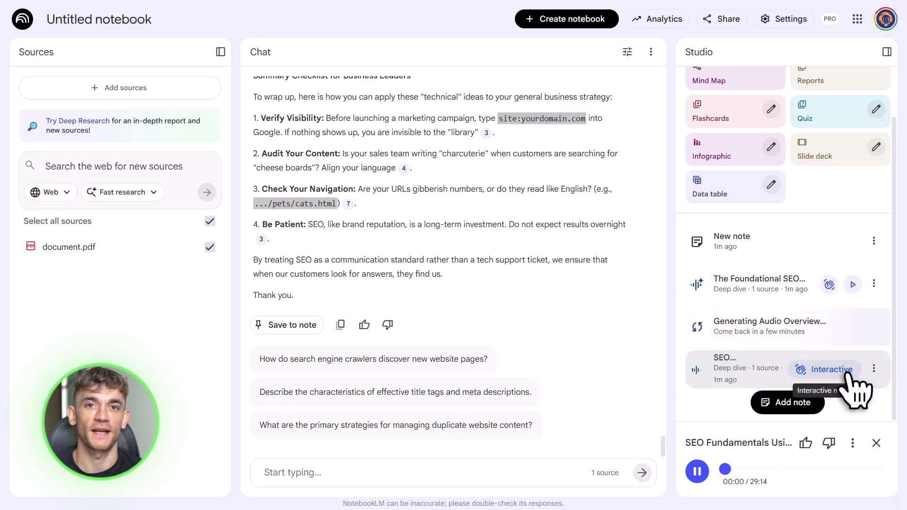
click(848, 373)
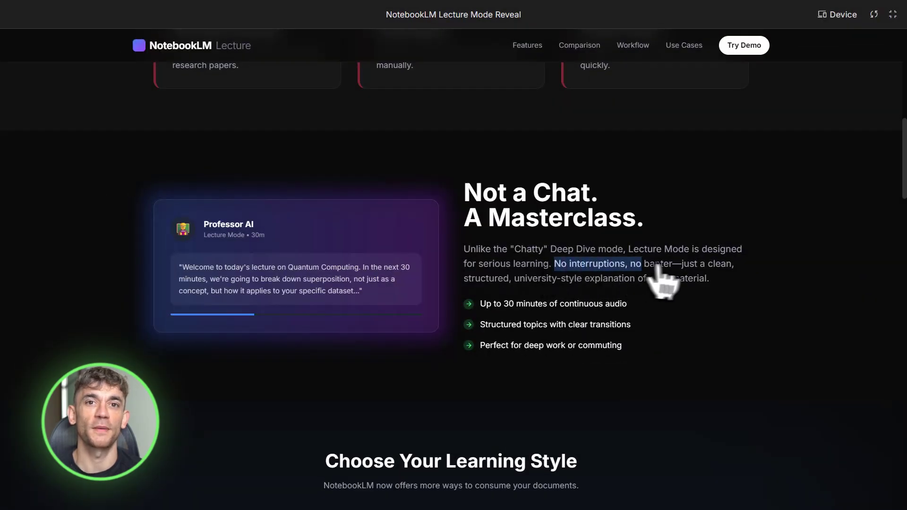
Highlight the university-style explanations line and the Content audience card
click(736, 273)
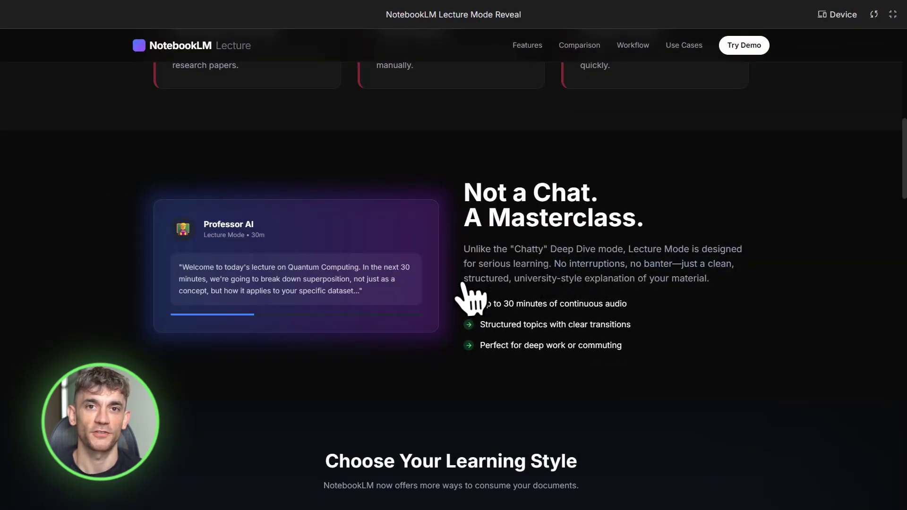
drag(463, 285, 651, 303)
click(710, 285)
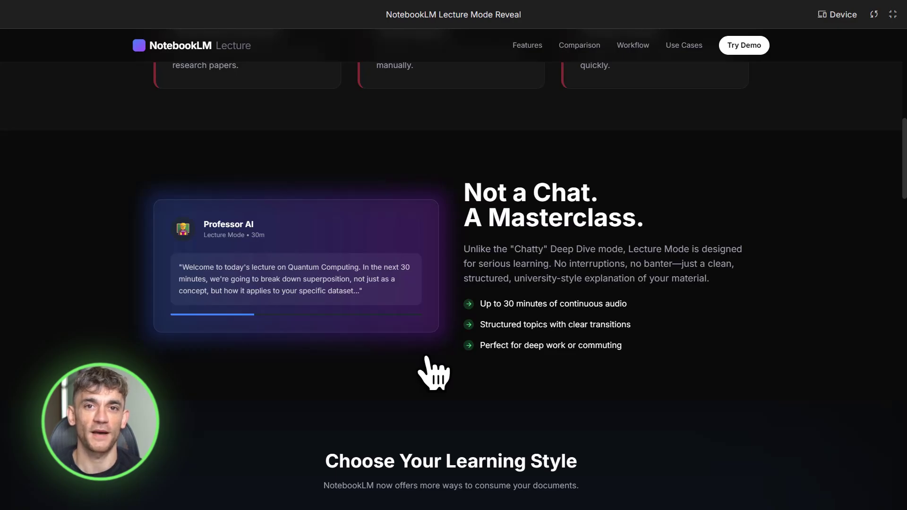
scroll(433, 373, down, 2)
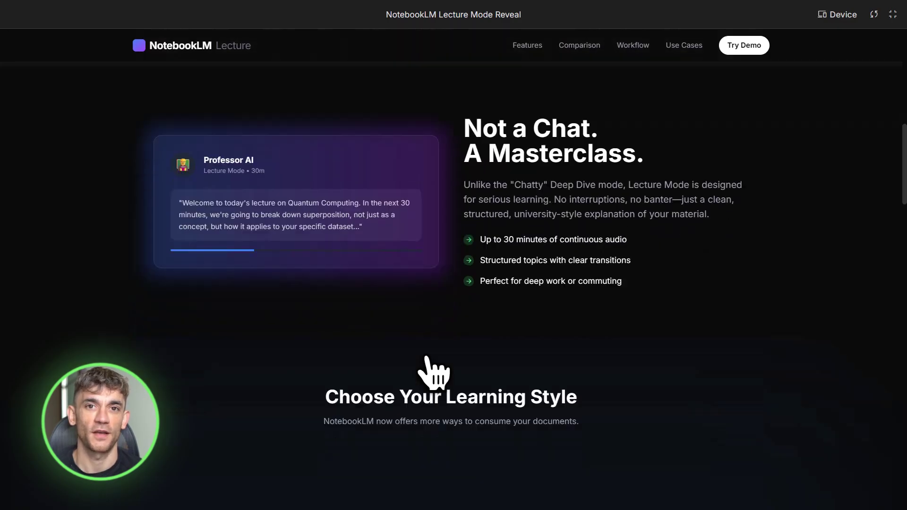
scroll(433, 373, down, 3)
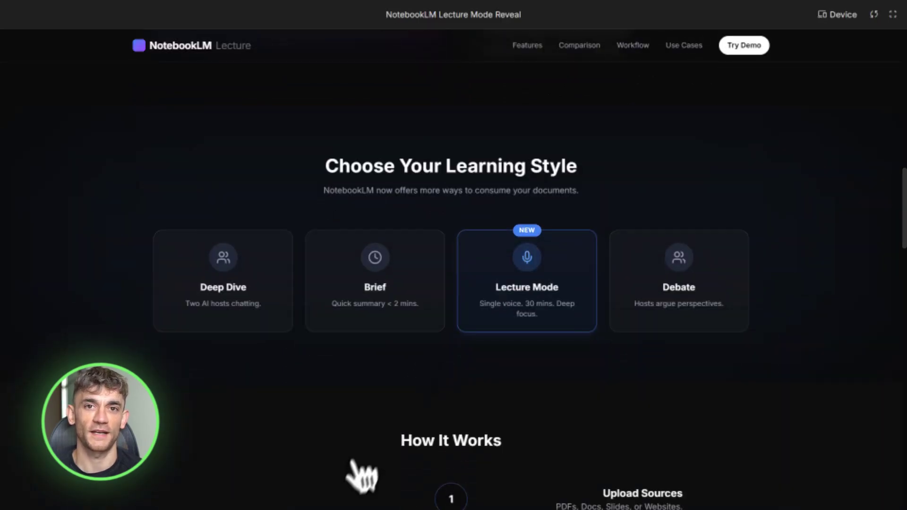
scroll(360, 475, down, 8)
double_click(180, 286)
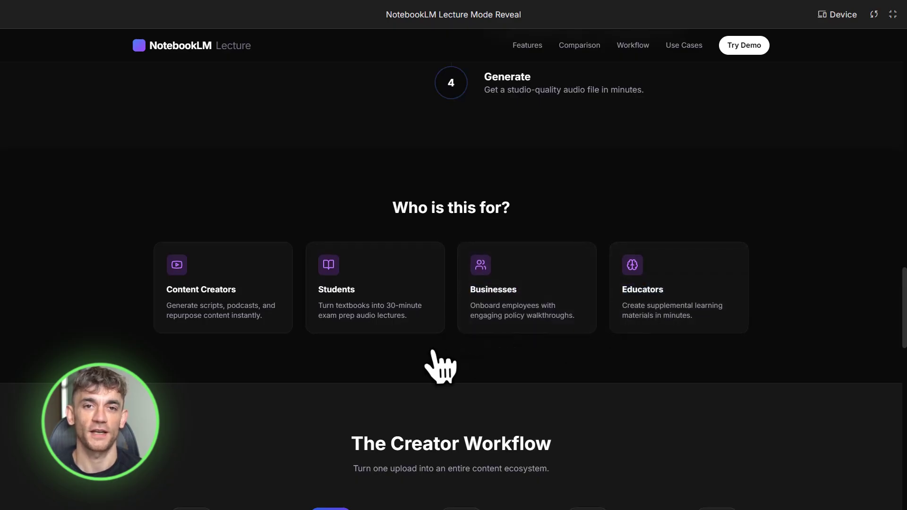
scroll(439, 365, down, 4)
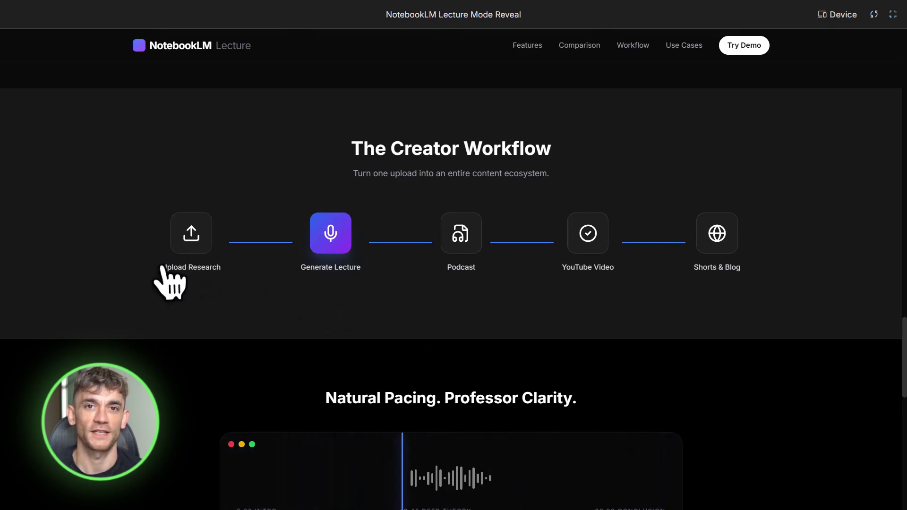
Select each Creator Workflow step: Upload Research, Generate Lecture, Podcast and YouTube Video
drag(164, 273, 238, 277)
click(303, 280)
drag(302, 272, 363, 271)
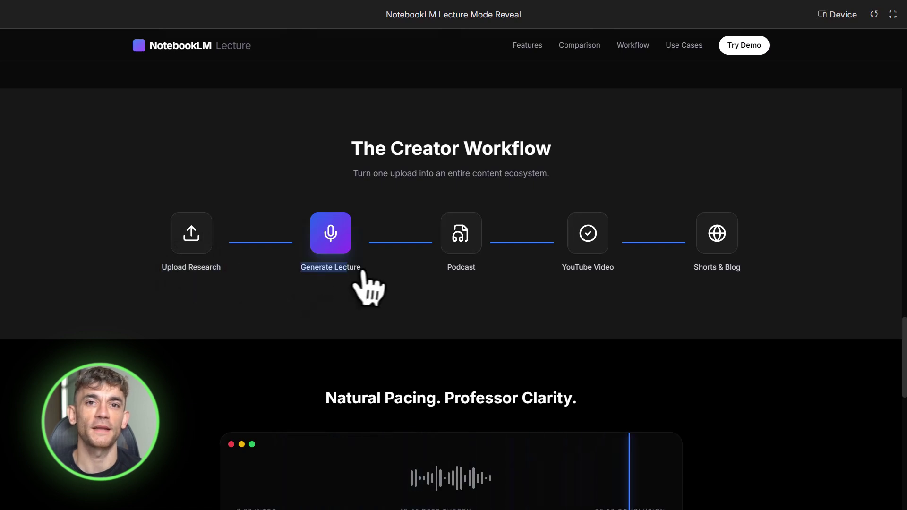
click(364, 271)
drag(448, 270, 475, 272)
click(545, 270)
drag(567, 269, 614, 276)
click(634, 275)
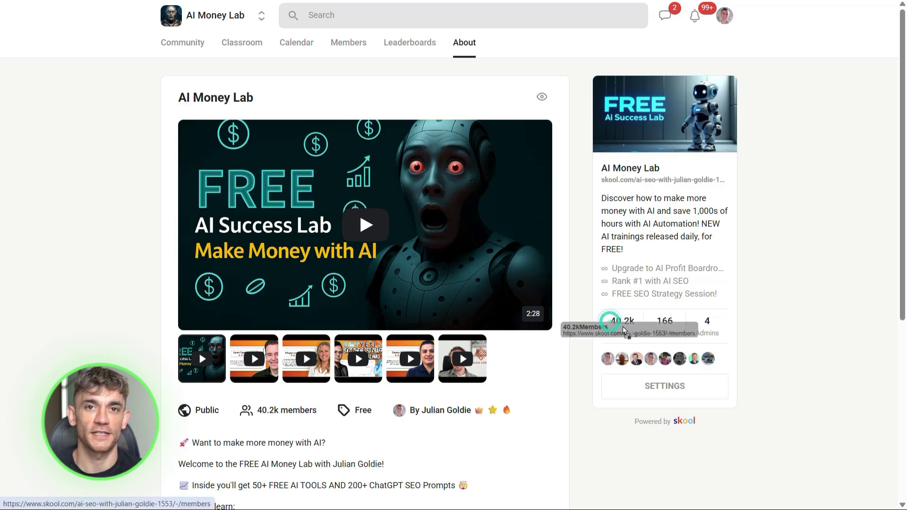
scroll(451, 332, down, 4)
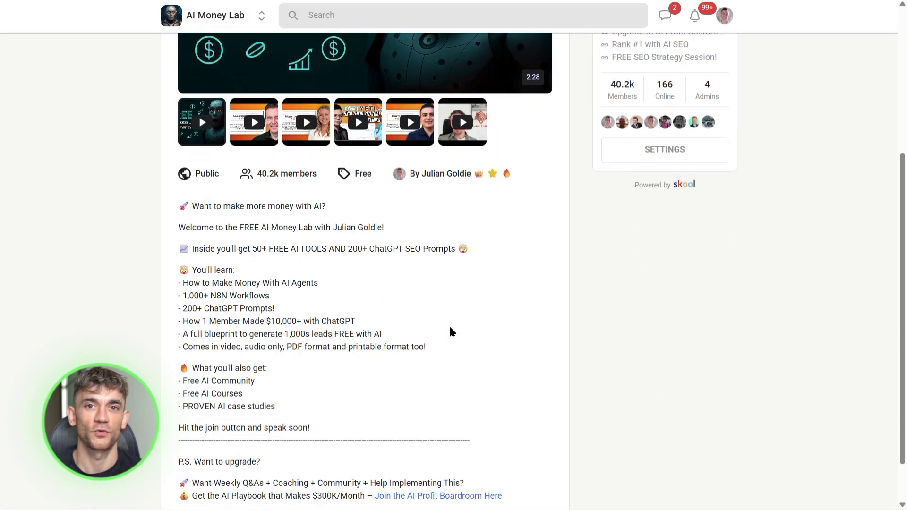
scroll(450, 332, down, 1)
scroll(450, 331, up, 5)
Browse AI Money Lab's Community and Classroom, then view its December 2025 calendar
click(190, 56)
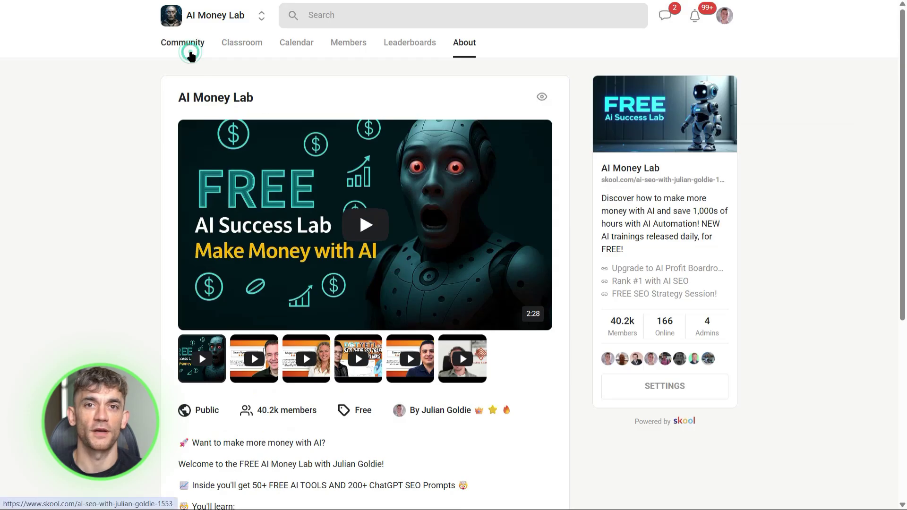
scroll(469, 328, down, 4)
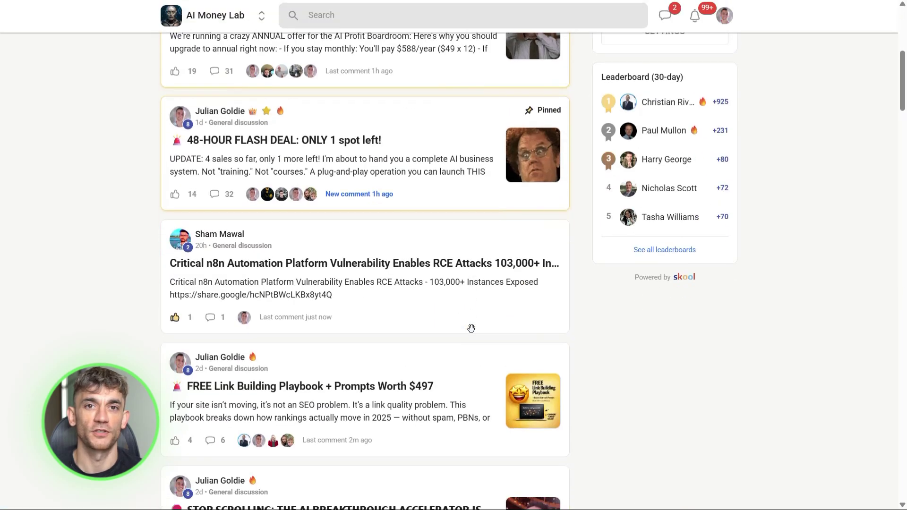
scroll(473, 333, down, 4)
scroll(472, 334, down, 5)
scroll(470, 331, up, 3)
scroll(470, 330, up, 6)
scroll(471, 329, up, 5)
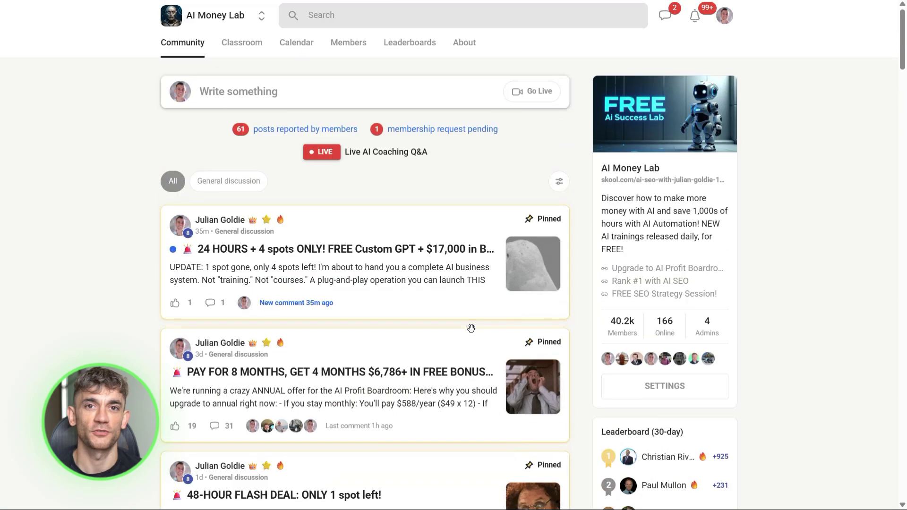
click(255, 56)
scroll(600, 234, down, 3)
scroll(600, 237, down, 3)
scroll(601, 237, down, 4)
scroll(602, 237, down, 2)
scroll(601, 237, down, 2)
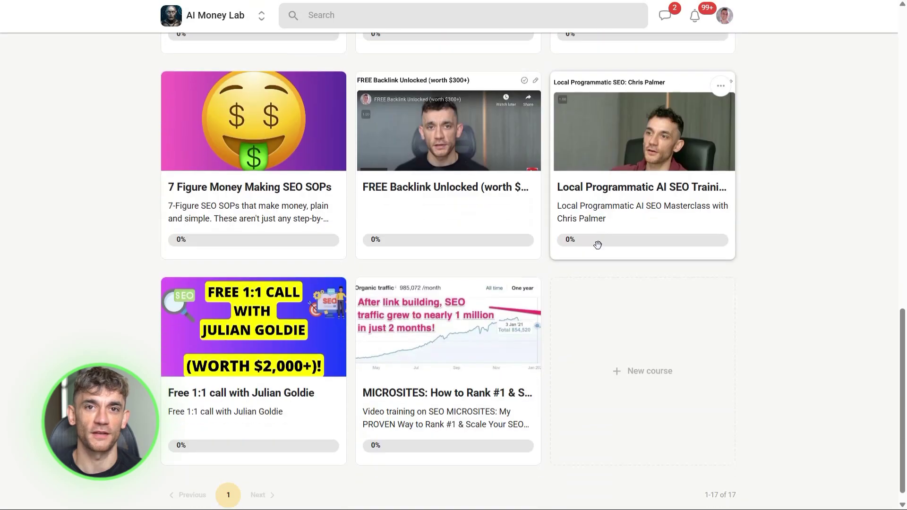
scroll(502, 277, down, 1)
scroll(502, 275, up, 3)
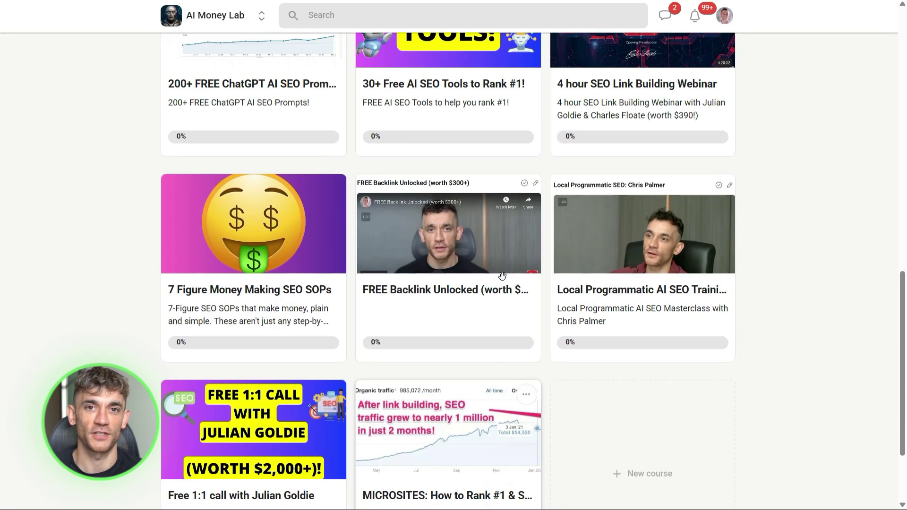
scroll(269, 298, up, 5)
scroll(392, 312, up, 4)
scroll(393, 312, up, 1)
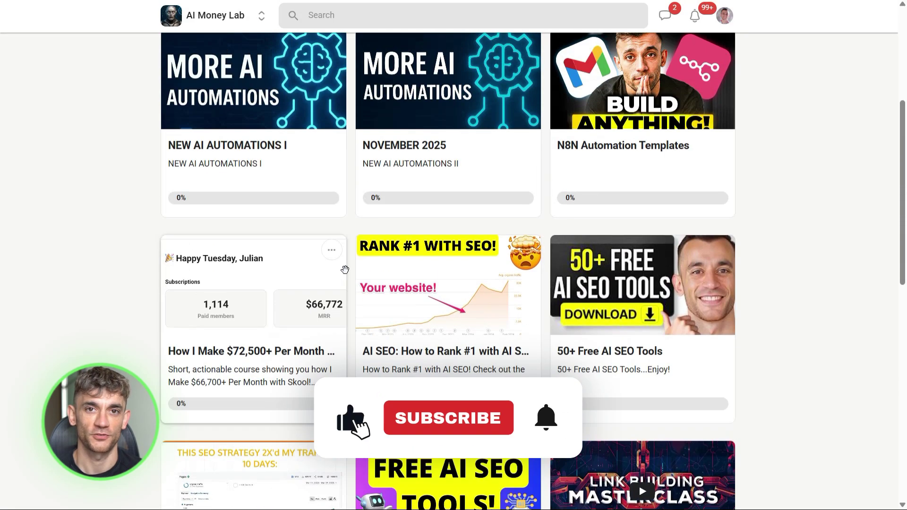
scroll(425, 283, up, 3)
scroll(497, 227, up, 1)
scroll(518, 205, up, 2)
scroll(518, 205, up, 1)
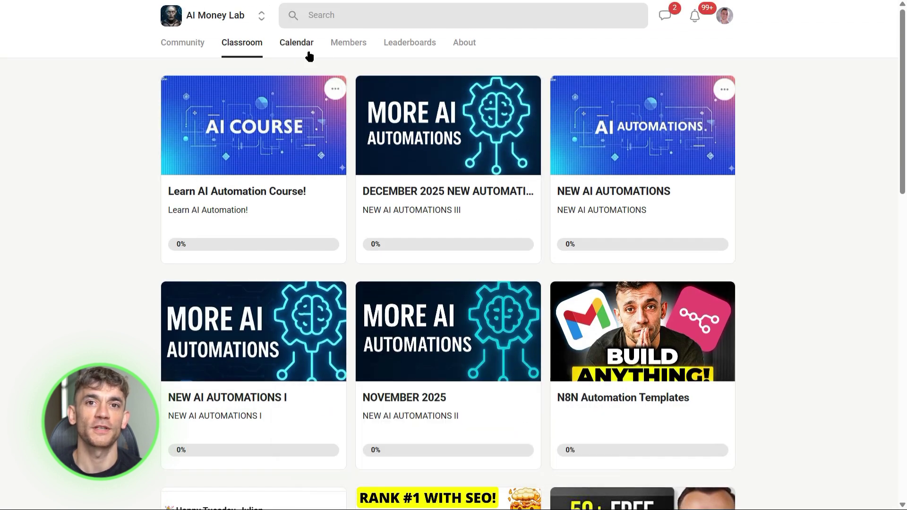
click(293, 44)
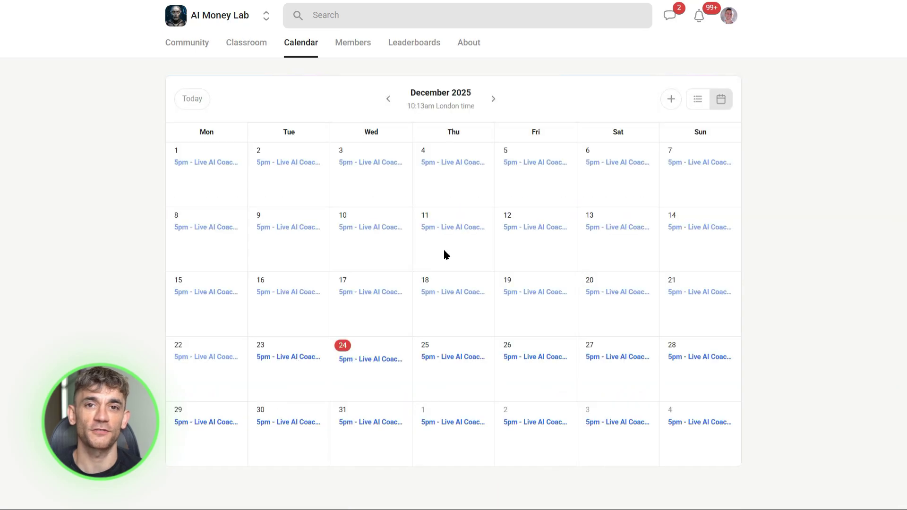